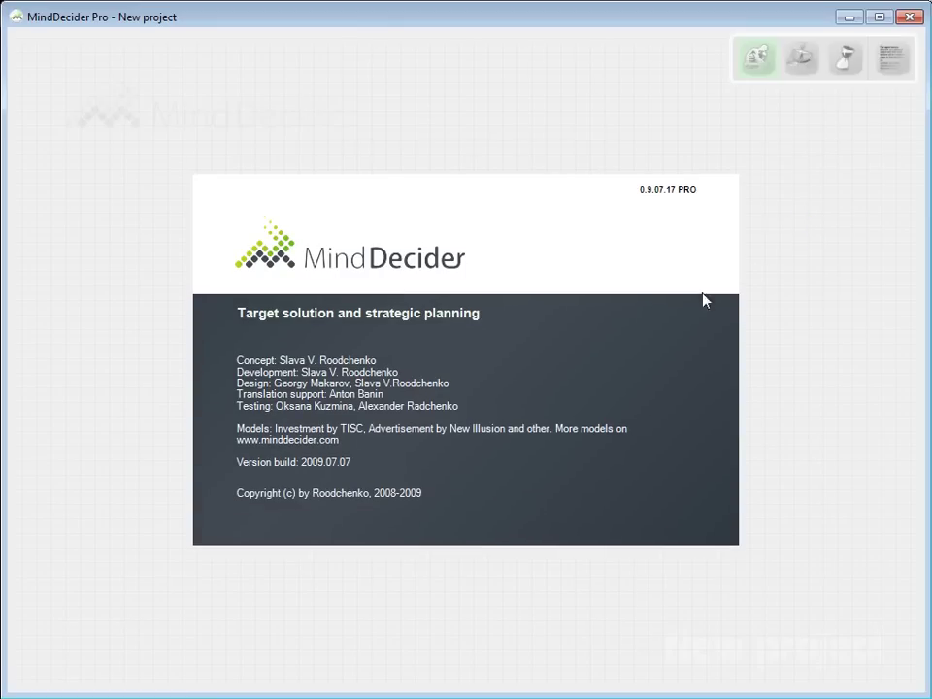
Step: Switch the new project to the timeline view with rating bars and rename the main task "Choice of location"
{"action": "left_click", "coordinate": [615, 274]}
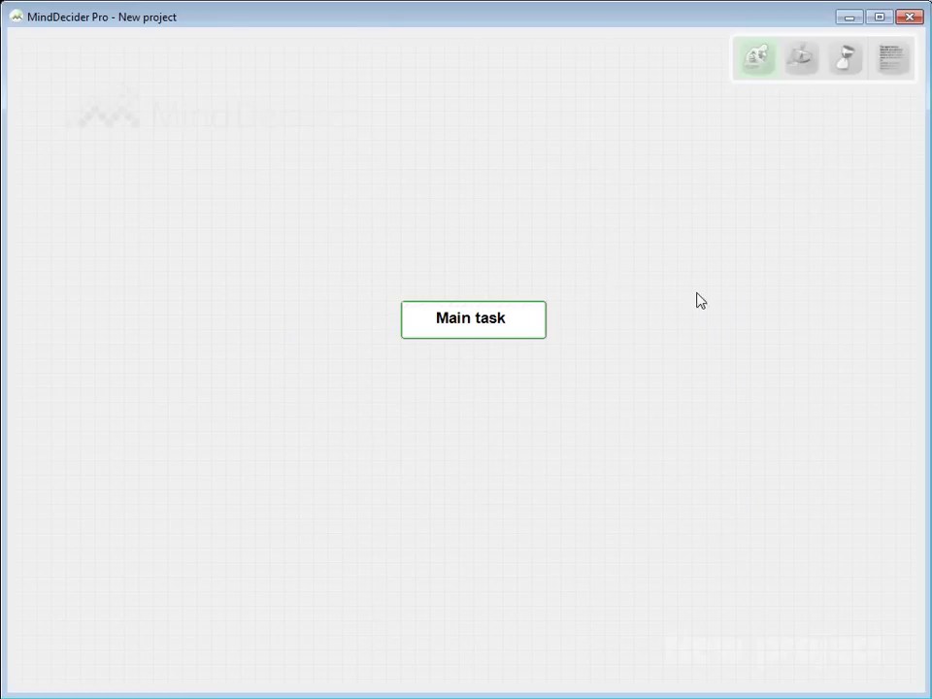
{"action": "left_click", "coordinate": [811, 64]}
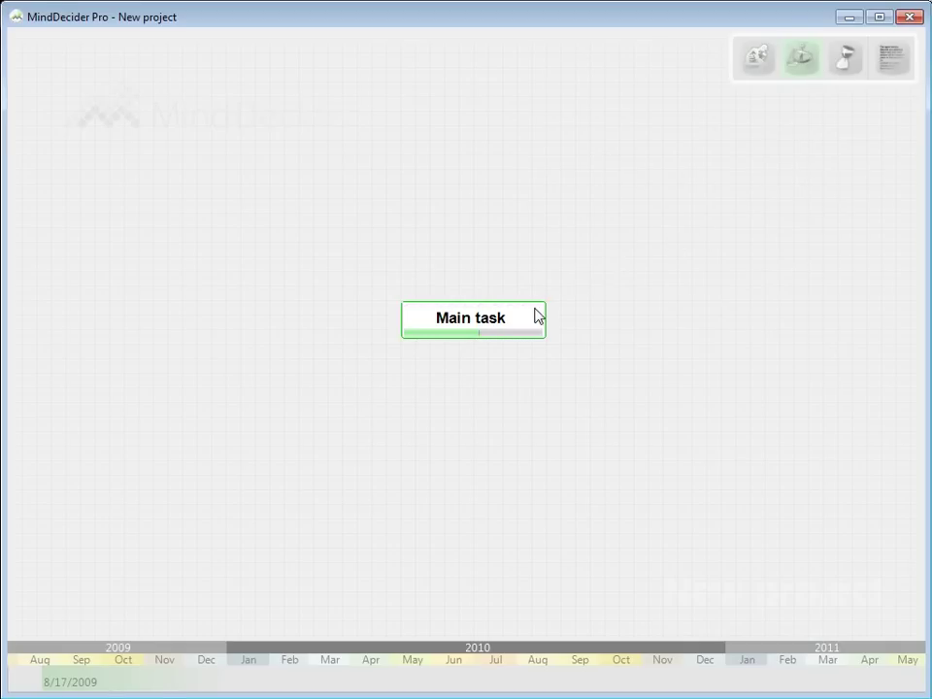
{"action": "left_click", "coordinate": [499, 317]}
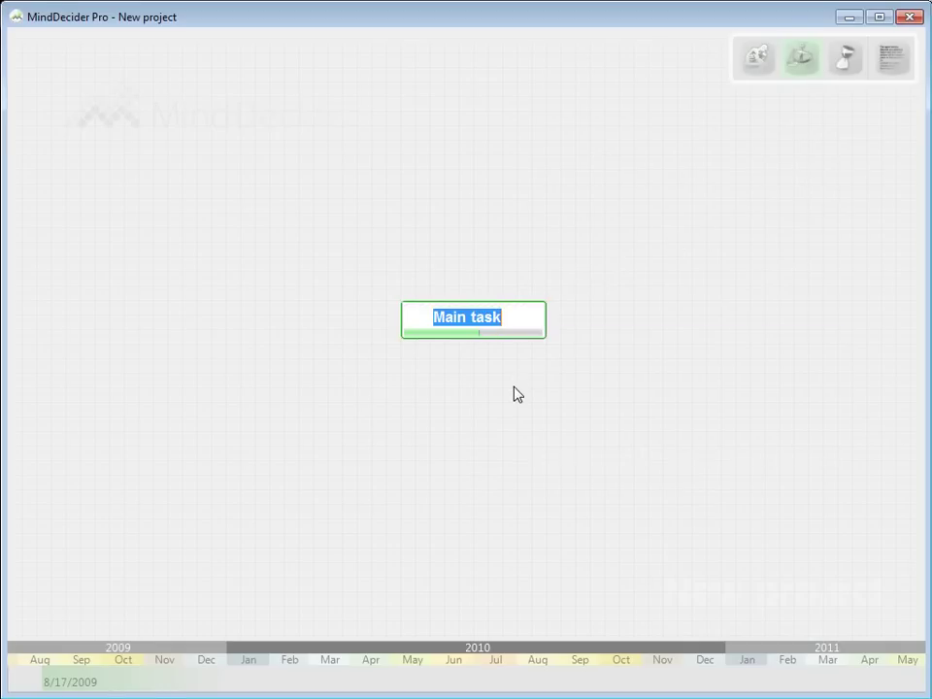
{"action": "type", "text": "Choice "}
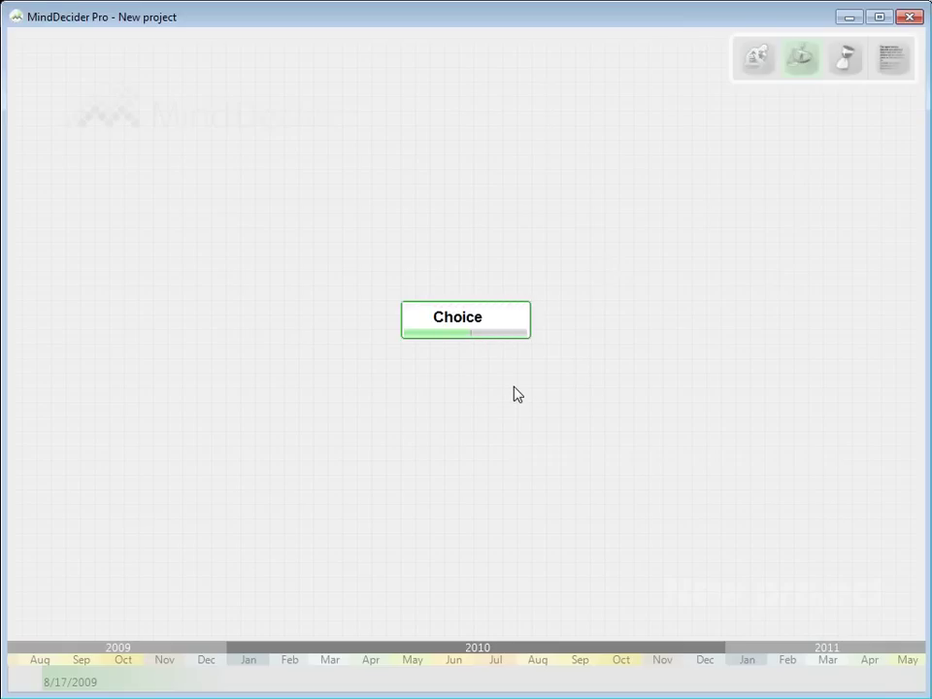
{"action": "type", "text": "of loca"}
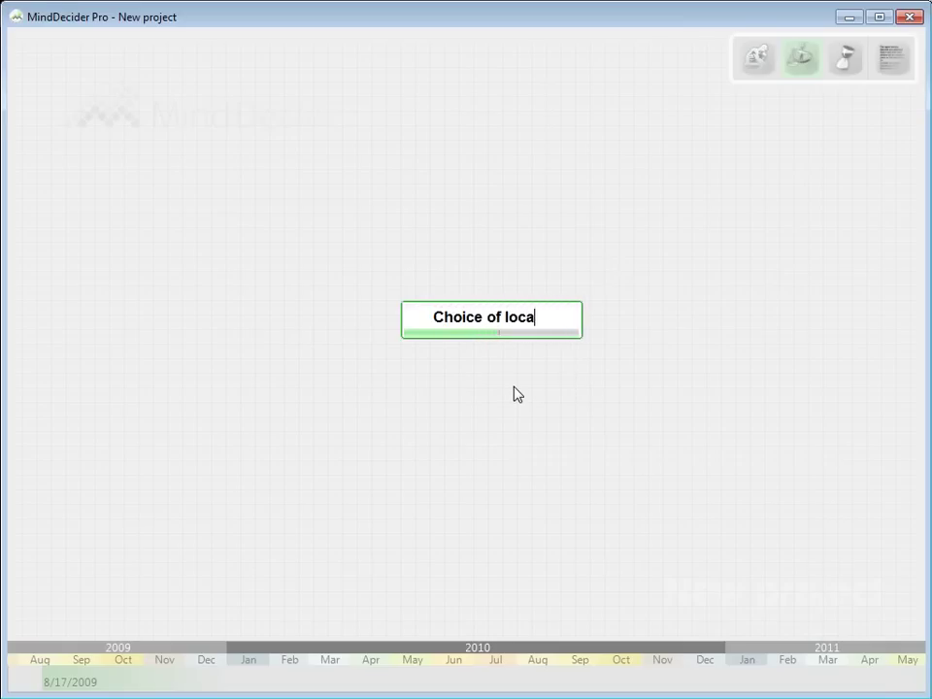
{"action": "type", "text": "tion"}
{"action": "key", "text": "Return"}
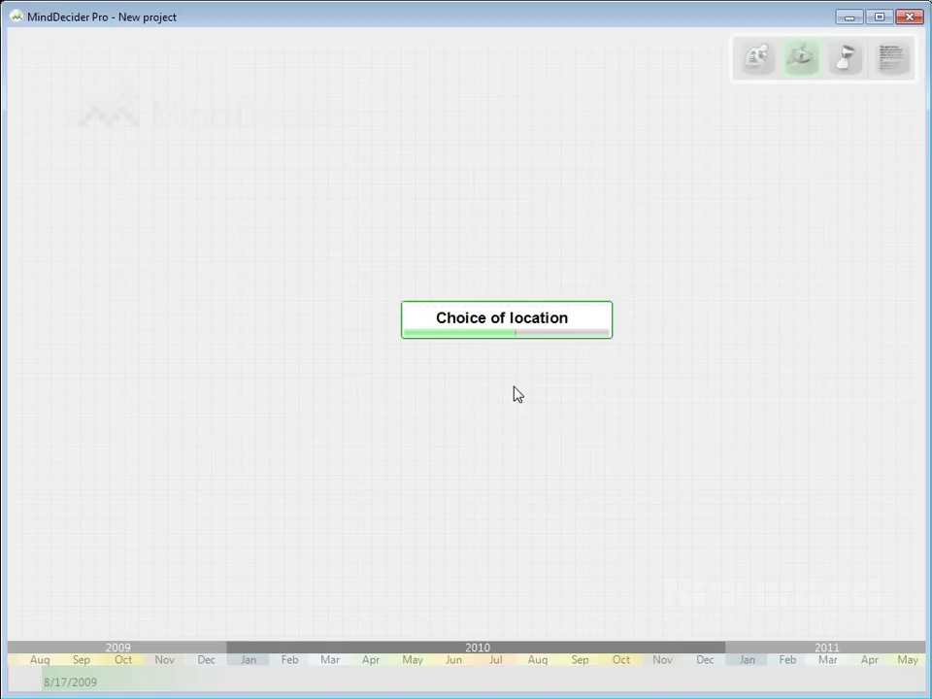
Step: Add five subvariants to the "Choice of location" task
{"action": "left_click", "coordinate": [600, 320]}
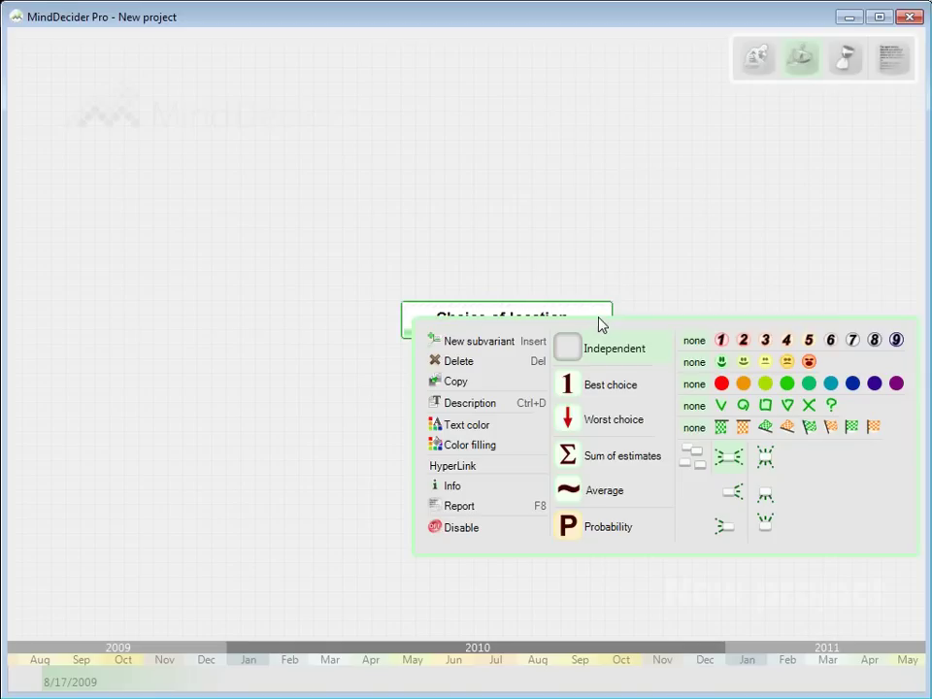
{"action": "left_click", "coordinate": [476, 344]}
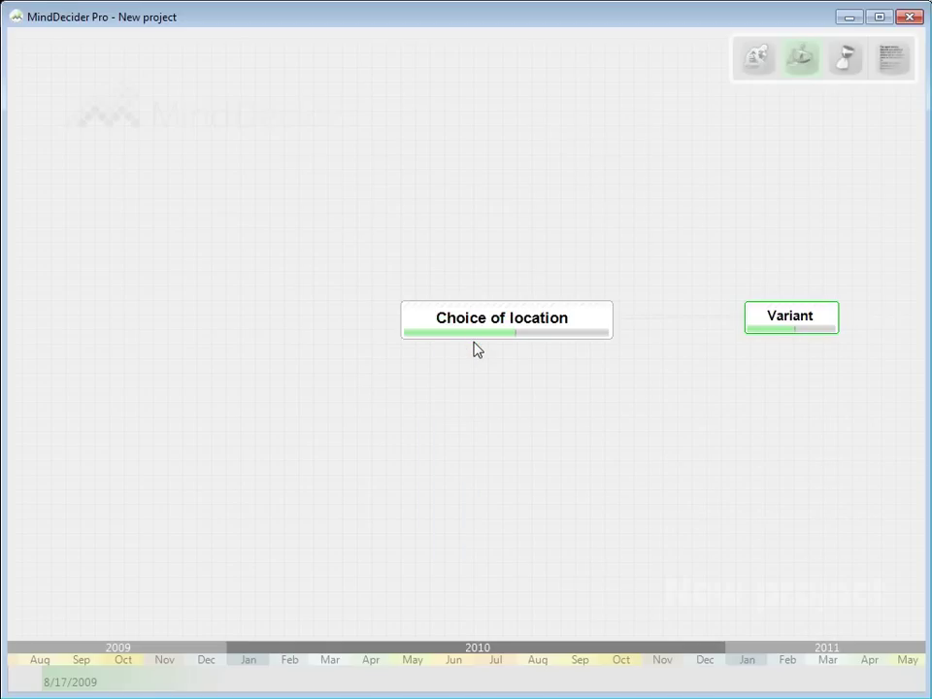
{"action": "key", "text": "Insert"}
{"action": "key", "text": "Insert"}
{"action": "key", "text": "Insert"}
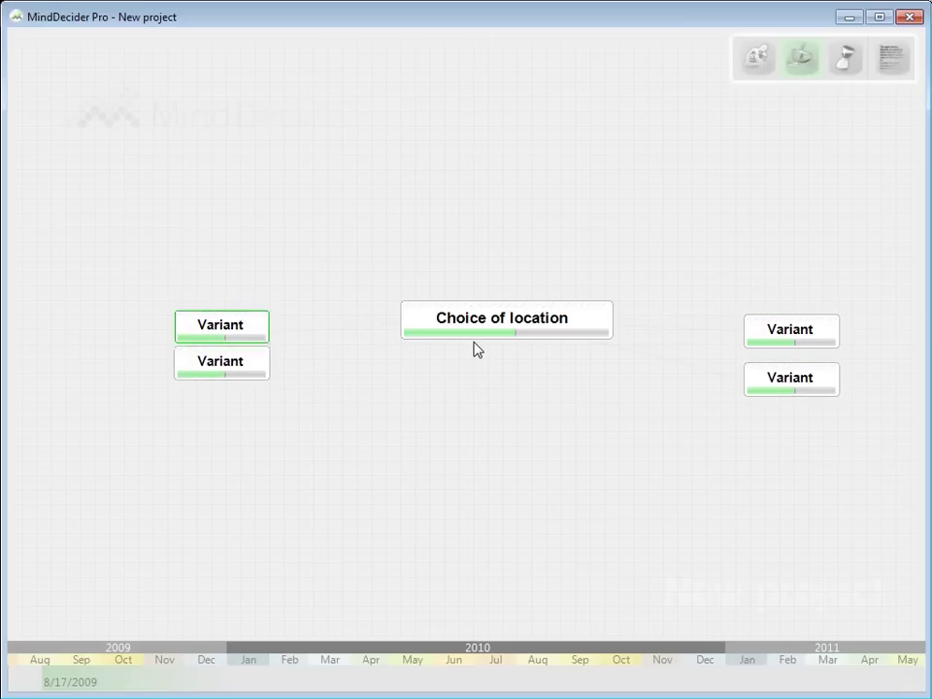
{"action": "key", "text": "Insert"}
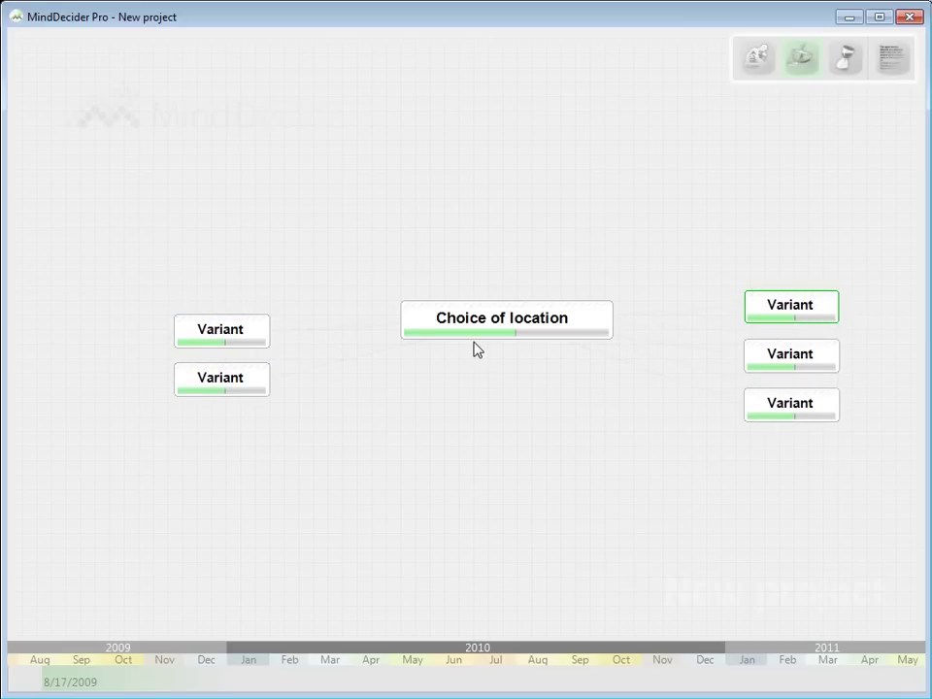
Step: Name the five variants USA, Germany, India, Russia and Brazil
{"action": "double_click", "coordinate": [236, 335]}
{"action": "type", "text": "USA"}
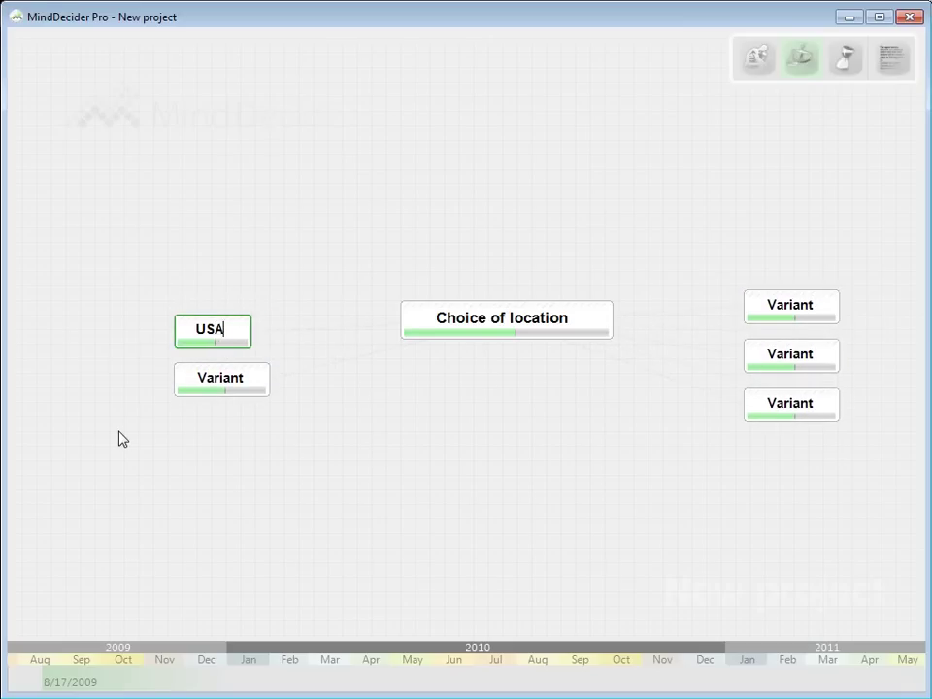
{"action": "key", "text": "Return"}
{"action": "type", "text": "Germany"}
{"action": "key", "text": "Return"}
{"action": "type", "text": "India"}
{"action": "key", "text": "Return"}
{"action": "type", "text": "Russia"}
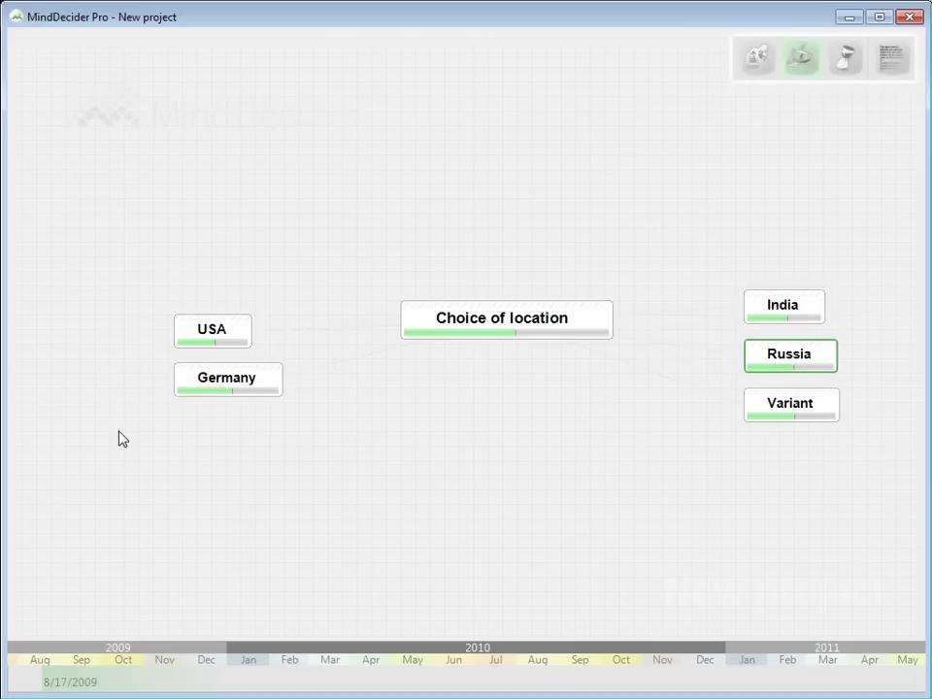
{"action": "key", "text": "Return"}
{"action": "type", "text": "Brazil"}
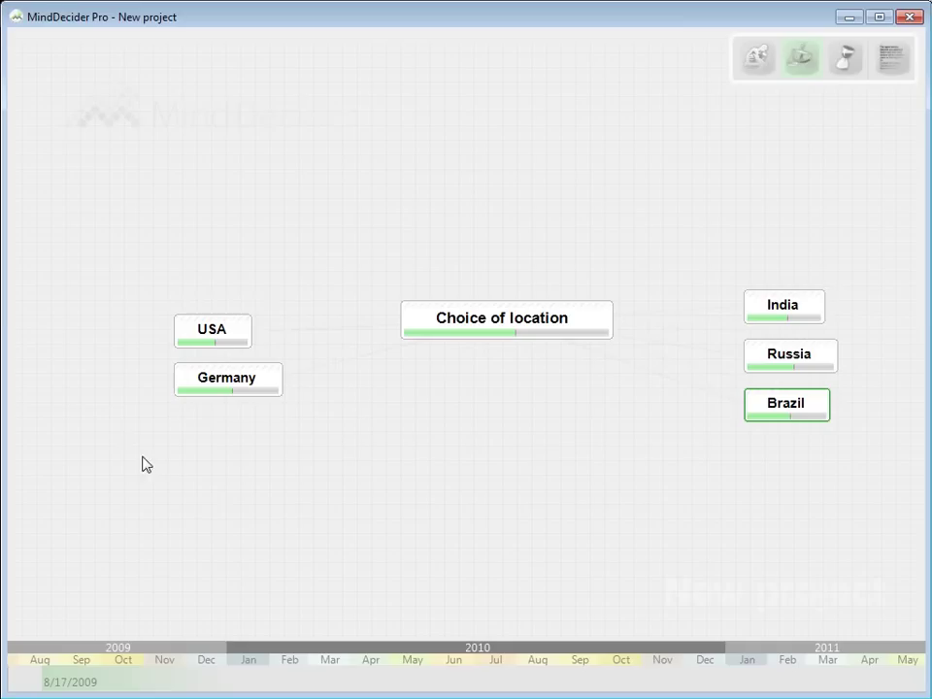
Step: Lay the variants out in a row below "Choice of location" and move the task higher on the canvas
{"action": "left_click", "coordinate": [588, 320]}
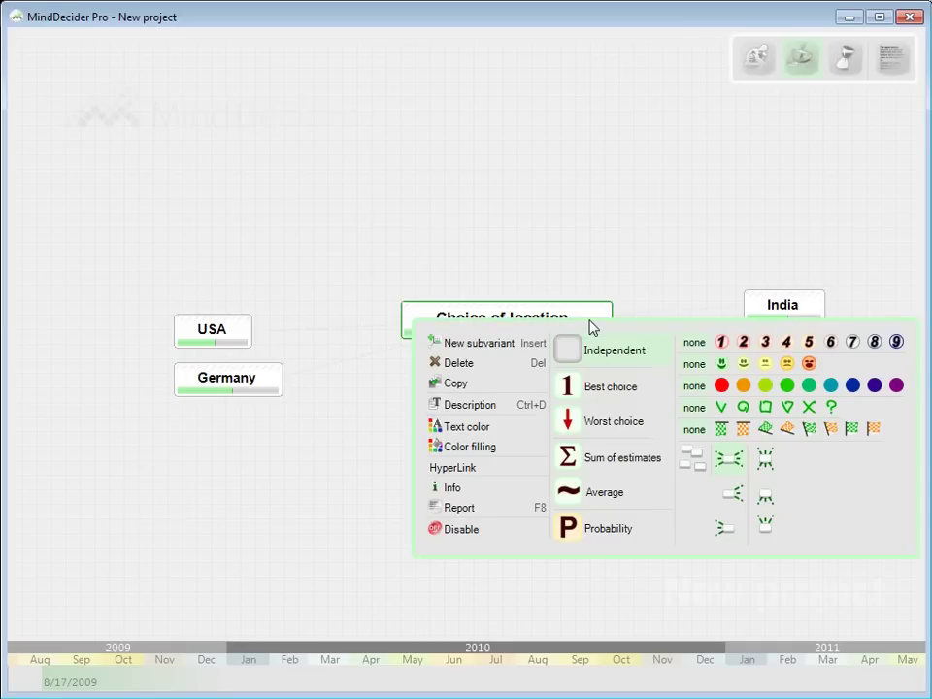
{"action": "left_click", "coordinate": [763, 506]}
{"action": "left_click_drag", "start_coordinate": [594, 246], "coordinate": [544, 102]}
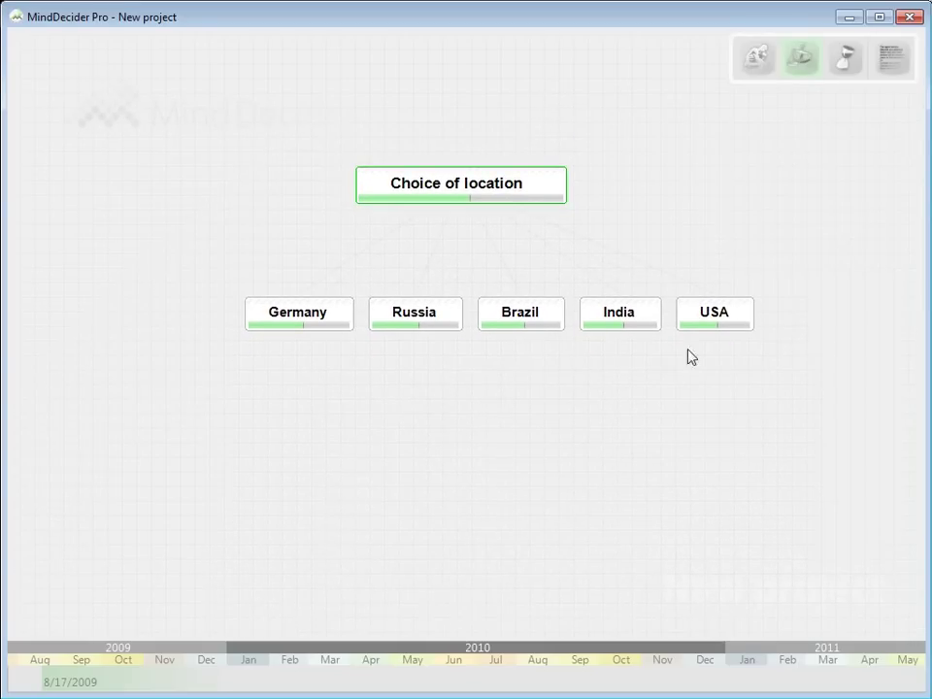
Step: Reorder the variants in the row as USA, Germany, India, Russia, Brazil
{"action": "left_click_drag", "start_coordinate": [687, 317], "coordinate": [162, 316]}
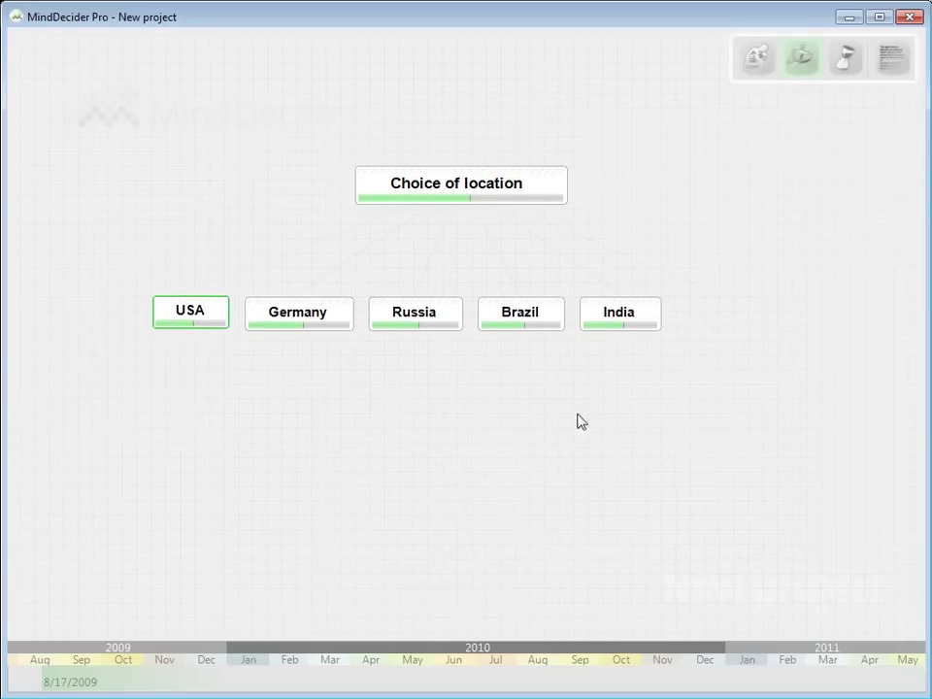
{"action": "left_click_drag", "start_coordinate": [587, 316], "coordinate": [435, 418]}
{"action": "left_click", "coordinate": [318, 317]}
Step: Open the criteria editor and create a criteria folder named "Resource base"
{"action": "left_click", "coordinate": [432, 390]}
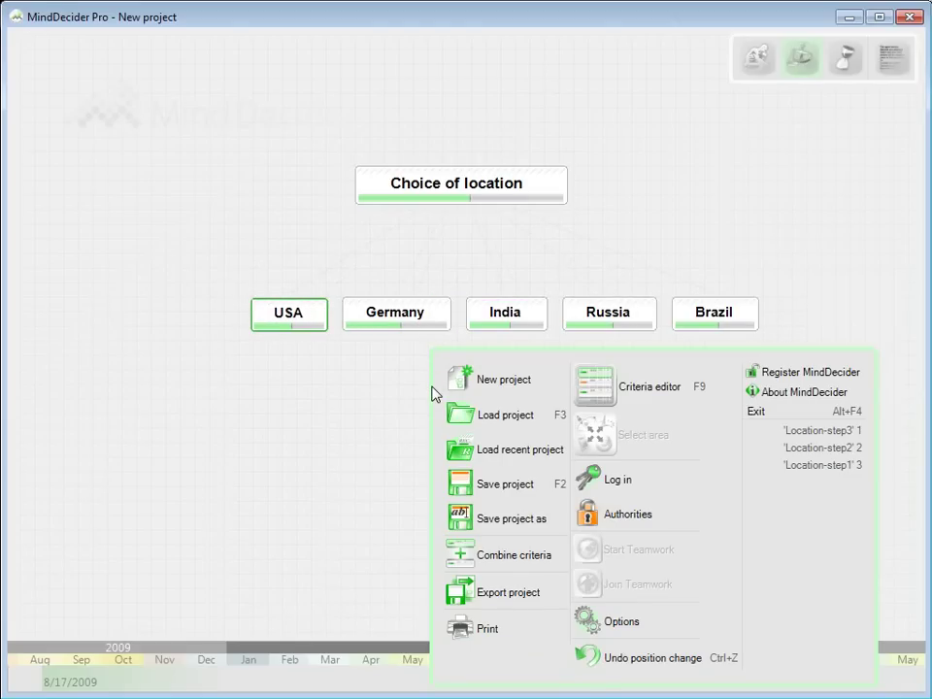
{"action": "left_click", "coordinate": [623, 387]}
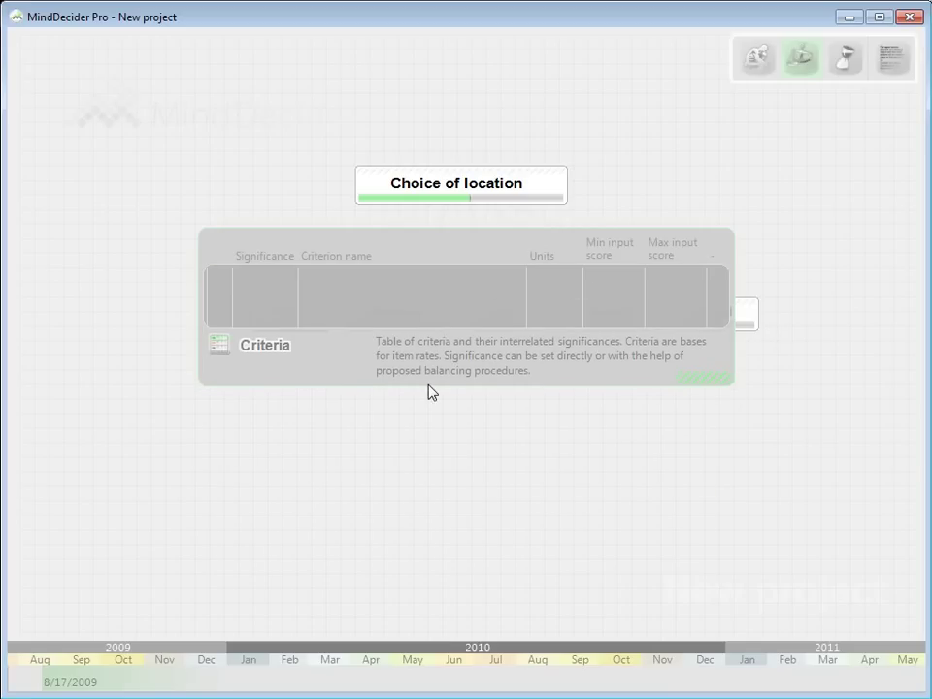
{"action": "right_click", "coordinate": [419, 292]}
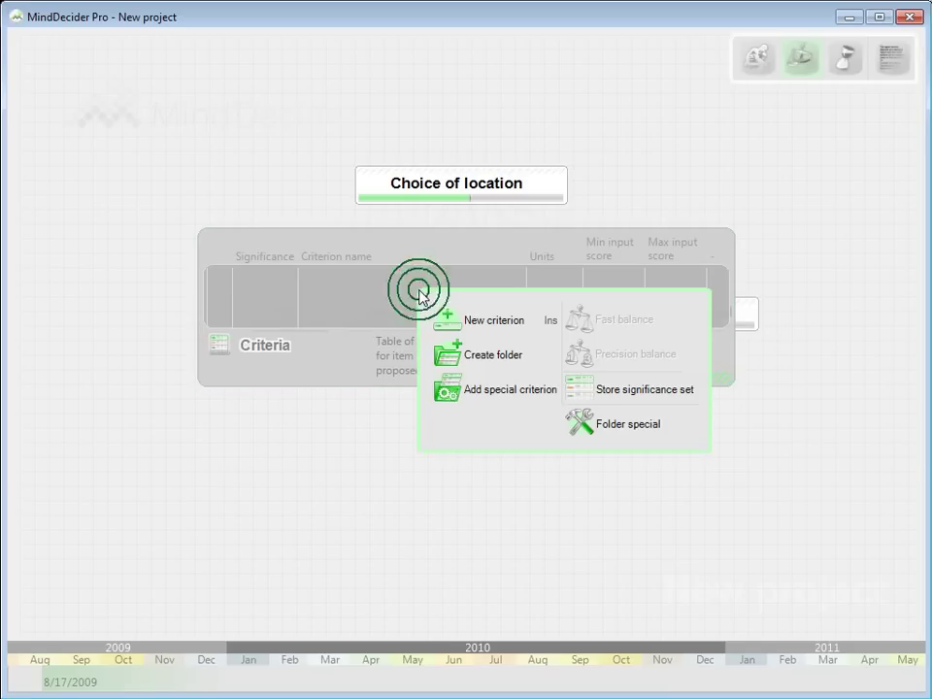
{"action": "left_click", "coordinate": [485, 358]}
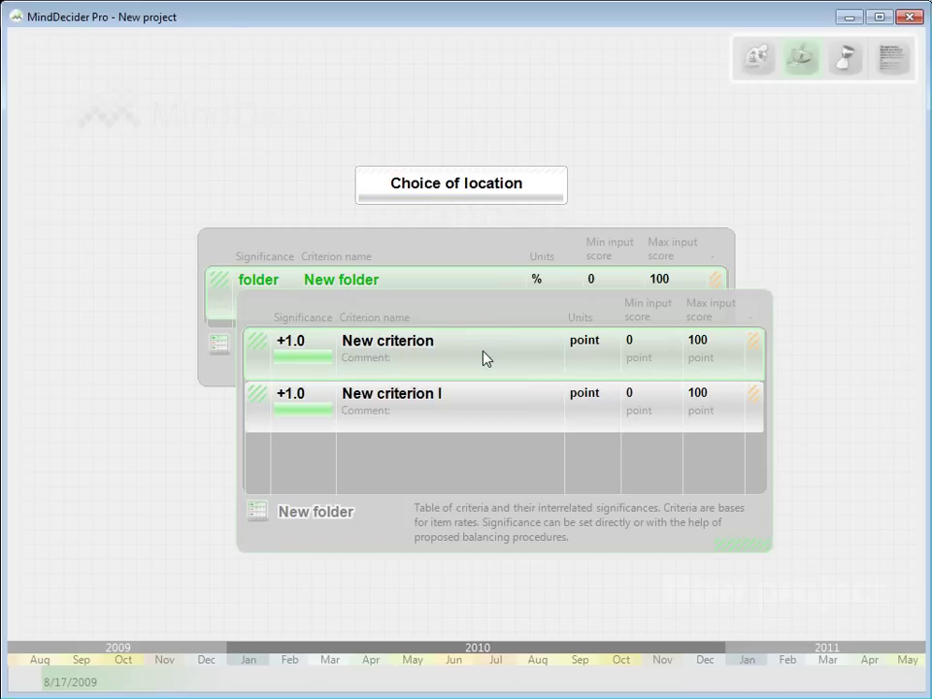
{"action": "left_click", "coordinate": [382, 281]}
{"action": "type", "text": "Resource "}
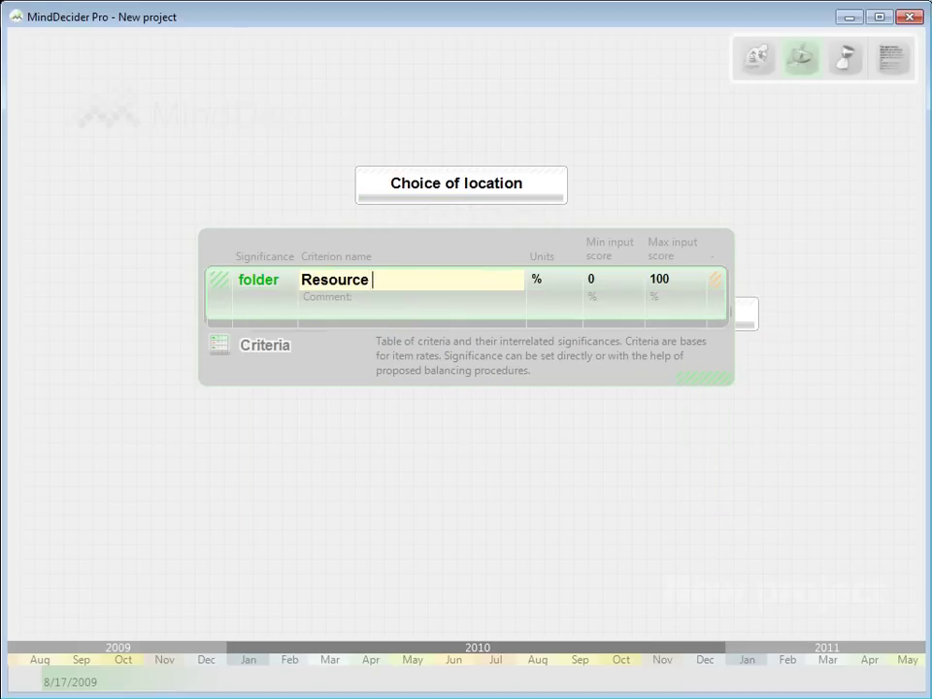
{"action": "type", "text": "base"}
{"action": "key", "text": "Return"}
Step: Add two more criteria folders named "Plant cost" and "Labour"
{"action": "right_click", "coordinate": [380, 314]}
{"action": "left_click", "coordinate": [410, 484]}
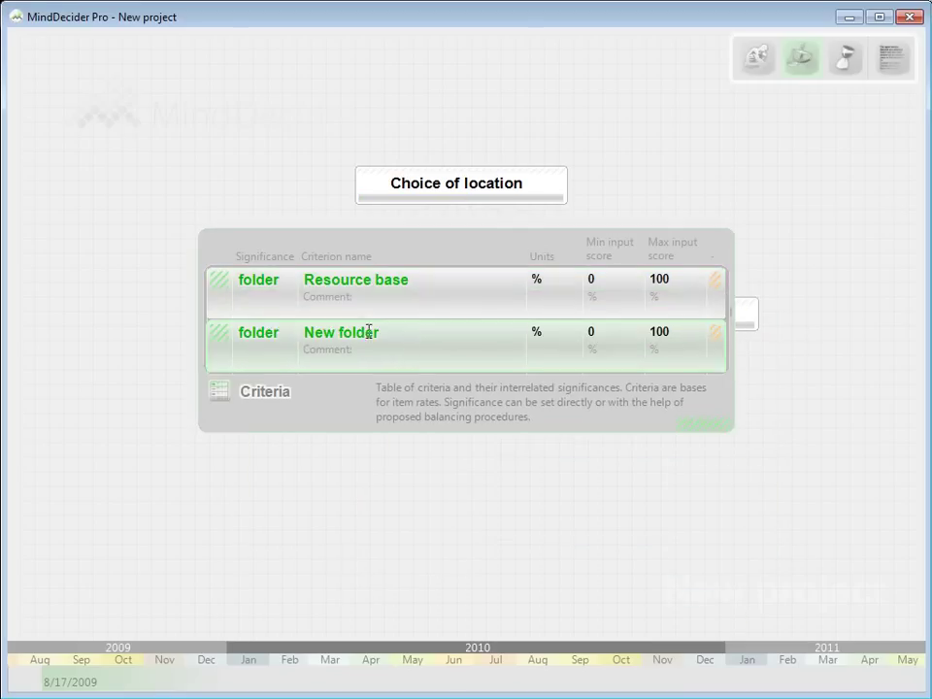
{"action": "type", "text": "Plant cost"}
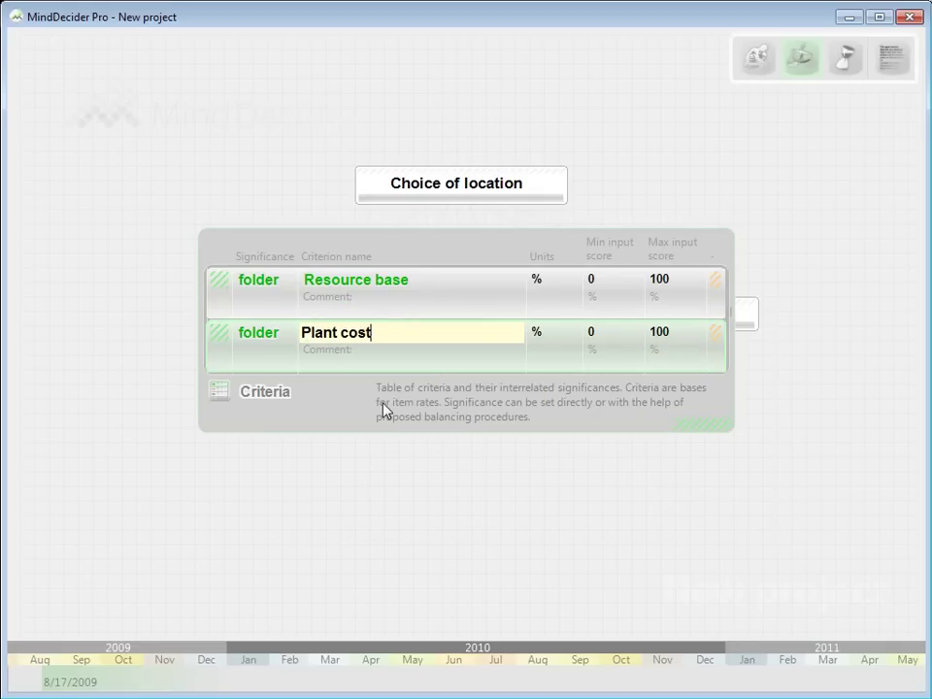
{"action": "key", "text": "Return"}
{"action": "right_click", "coordinate": [380, 368]}
{"action": "left_click", "coordinate": [418, 520]}
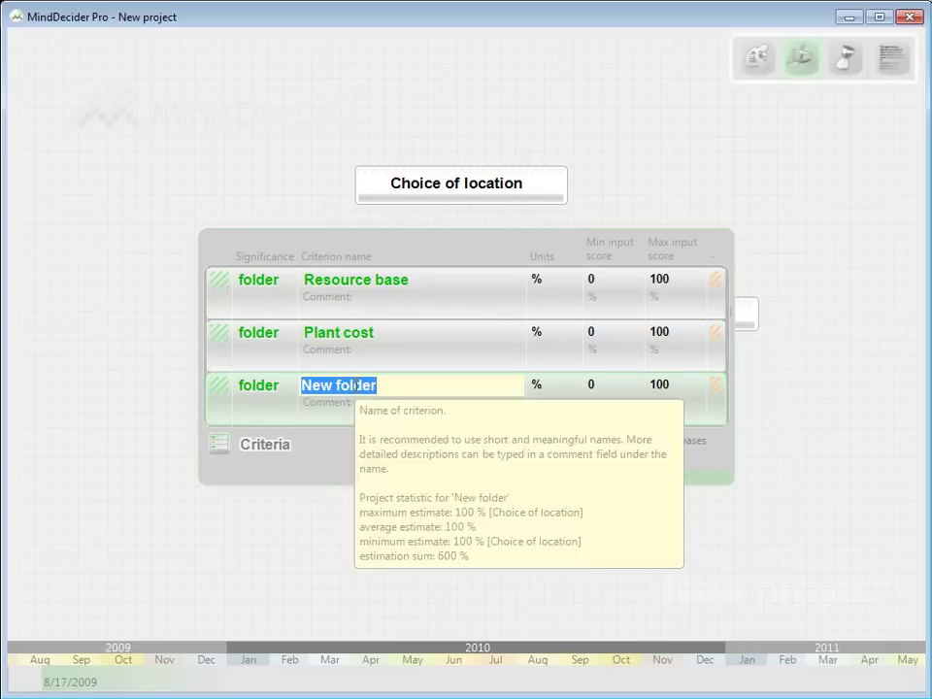
{"action": "type", "text": "Labour"}
{"action": "key", "text": "Return"}
Step: Add criteria folders named "Infrastructure and logistics" and "Economic conditions" below Labour
{"action": "right_click", "coordinate": [361, 398]}
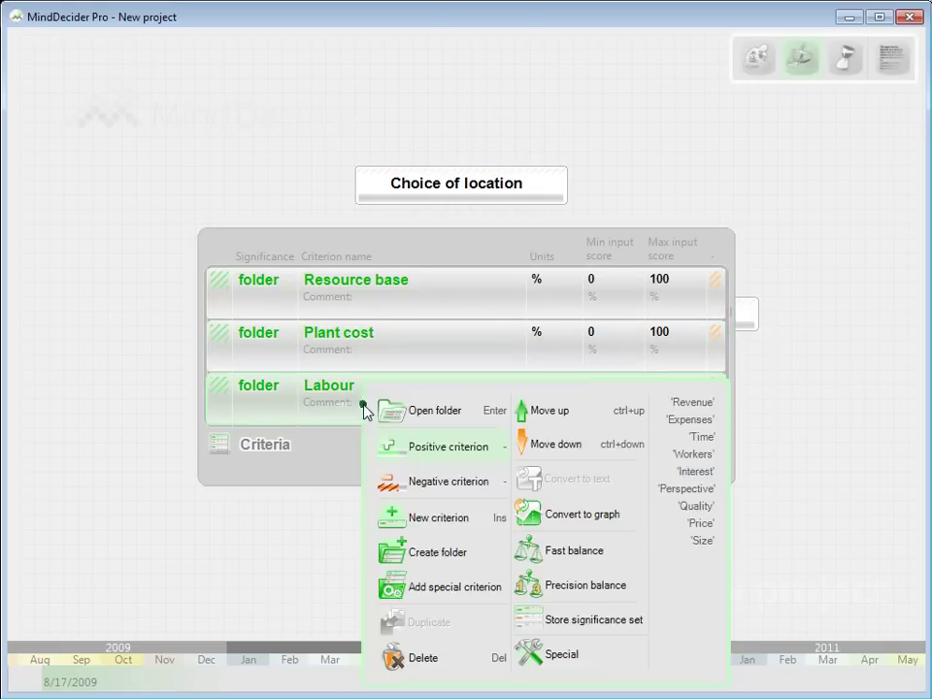
{"action": "left_click", "coordinate": [408, 553]}
{"action": "type", "text": "In"}
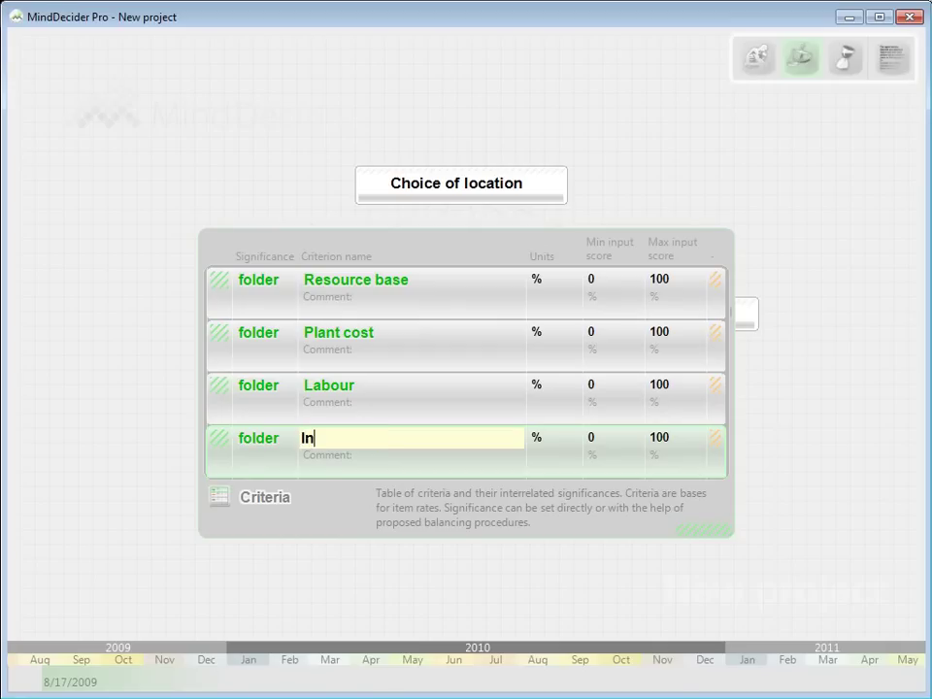
{"action": "type", "text": "frastructure and logistics"}
{"action": "right_click", "coordinate": [231, 390]}
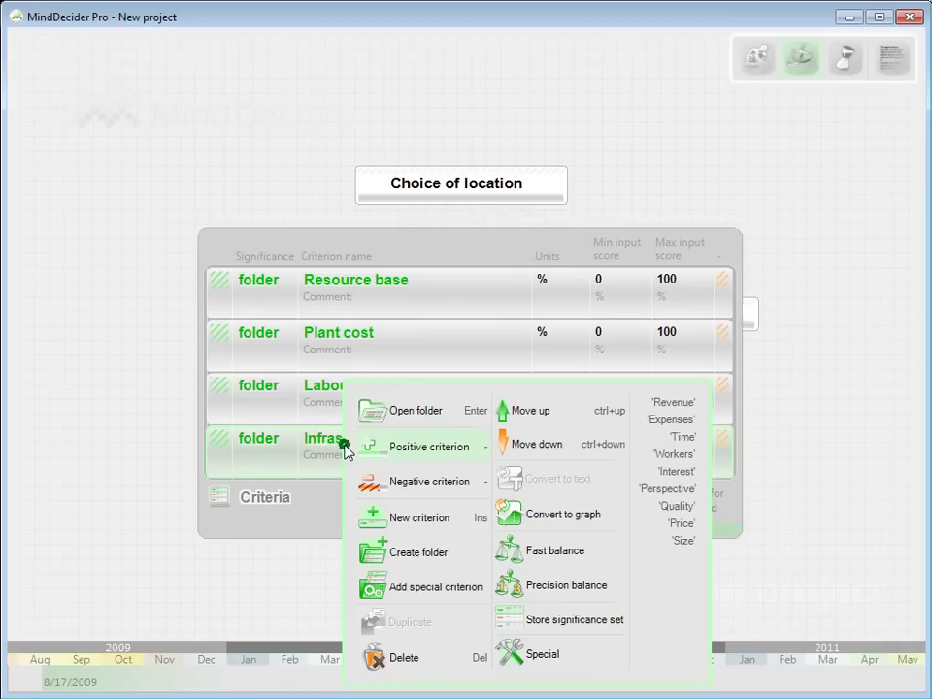
{"action": "left_click", "coordinate": [407, 553]}
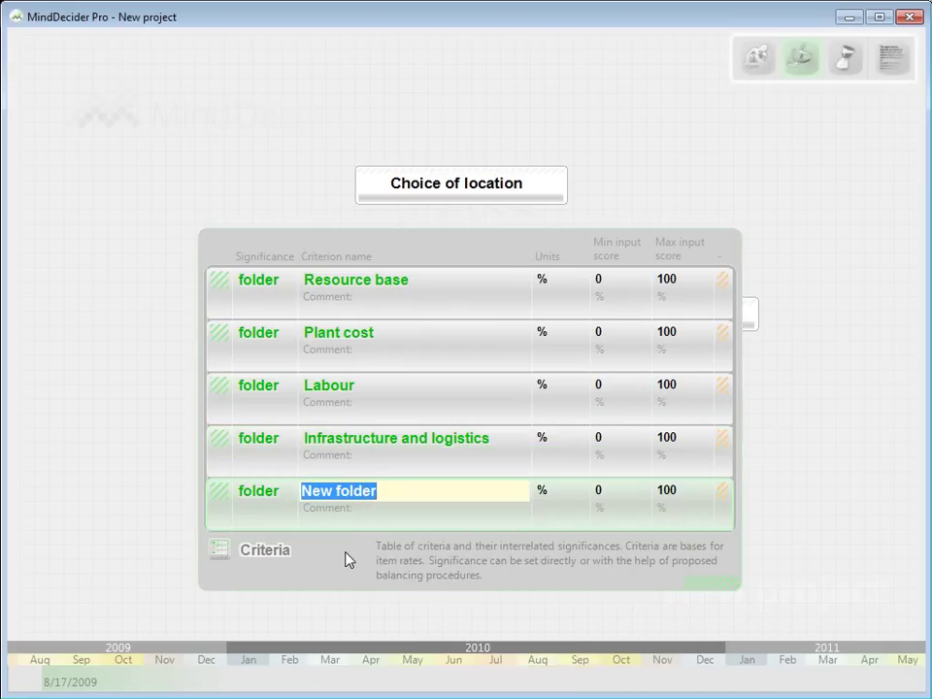
{"action": "type", "text": "Economic conditions"}
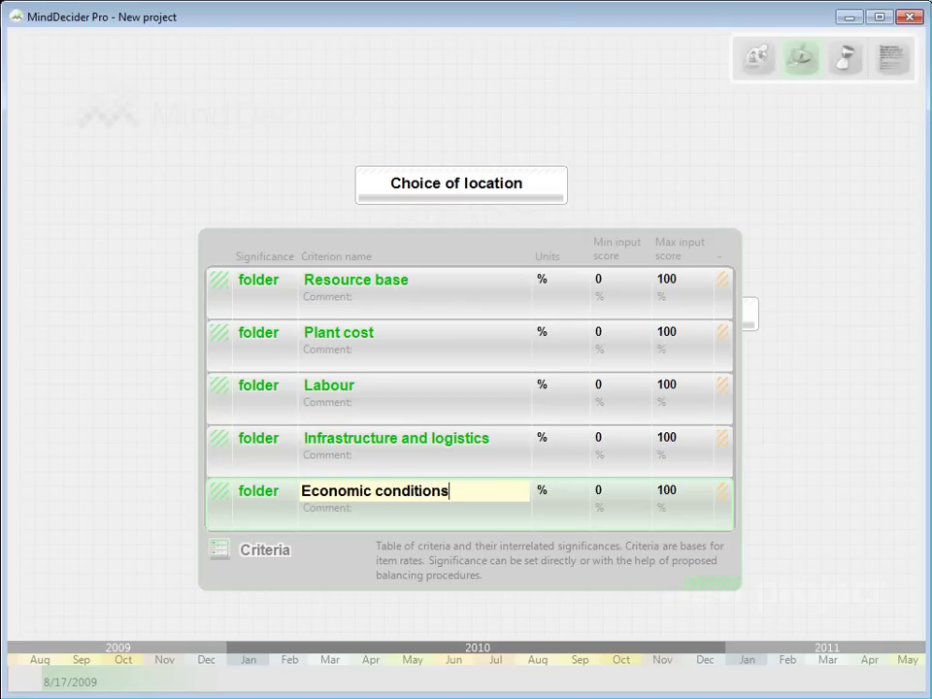
{"action": "key", "text": "Return"}
Step: Add a criteria folder named "Climate" at the end of the criteria table
{"action": "right_click", "coordinate": [344, 551]}
{"action": "left_click", "coordinate": [426, 532]}
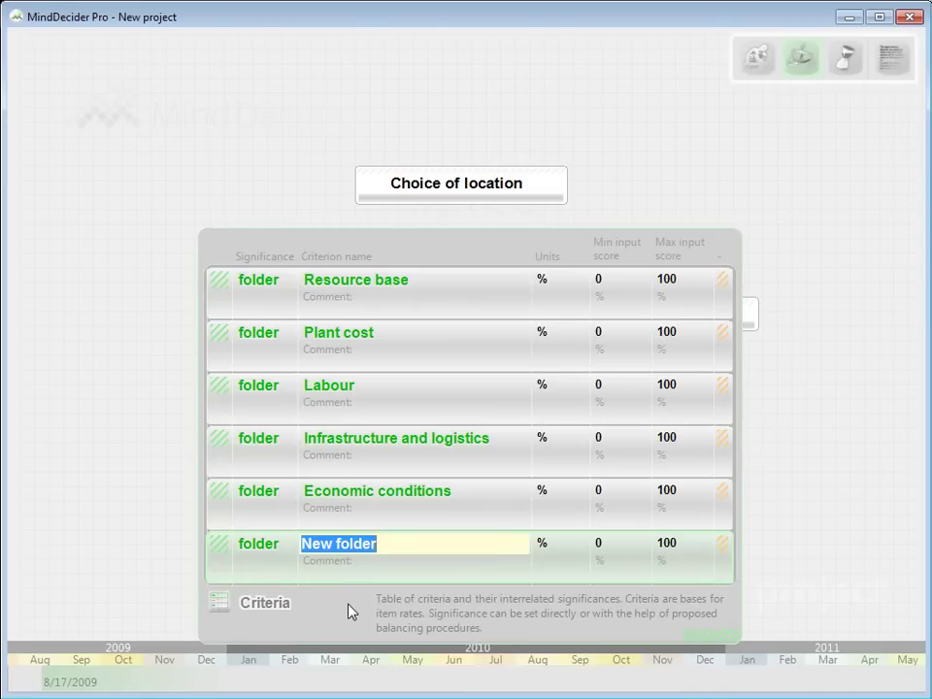
{"action": "type", "text": "Climate"}
{"action": "key", "text": "Return"}
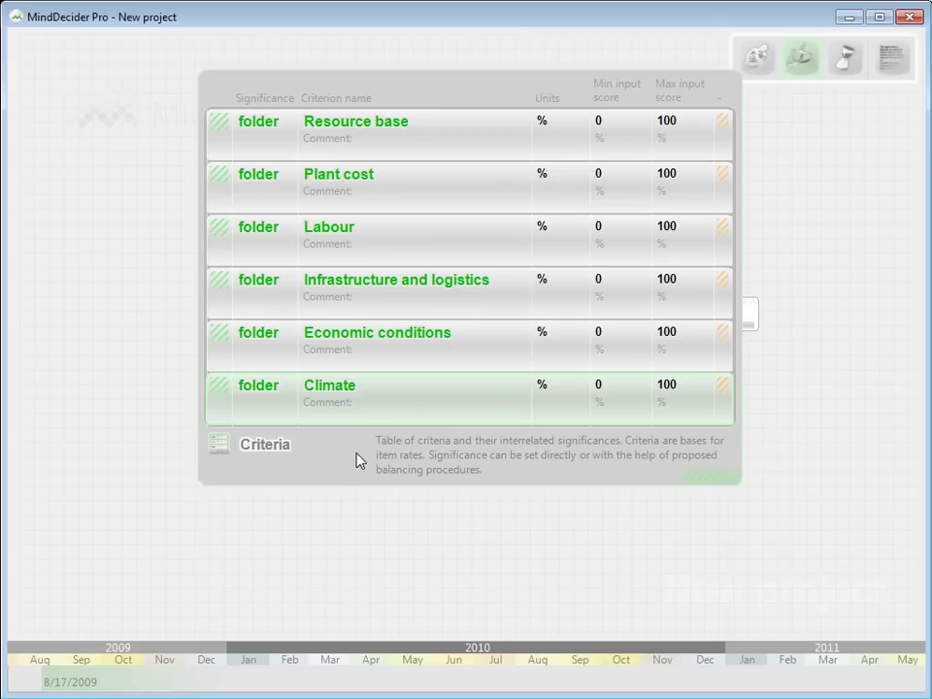
Step: Open the "Resource base" folder and add a third criterion to it
{"action": "right_click", "coordinate": [398, 128]}
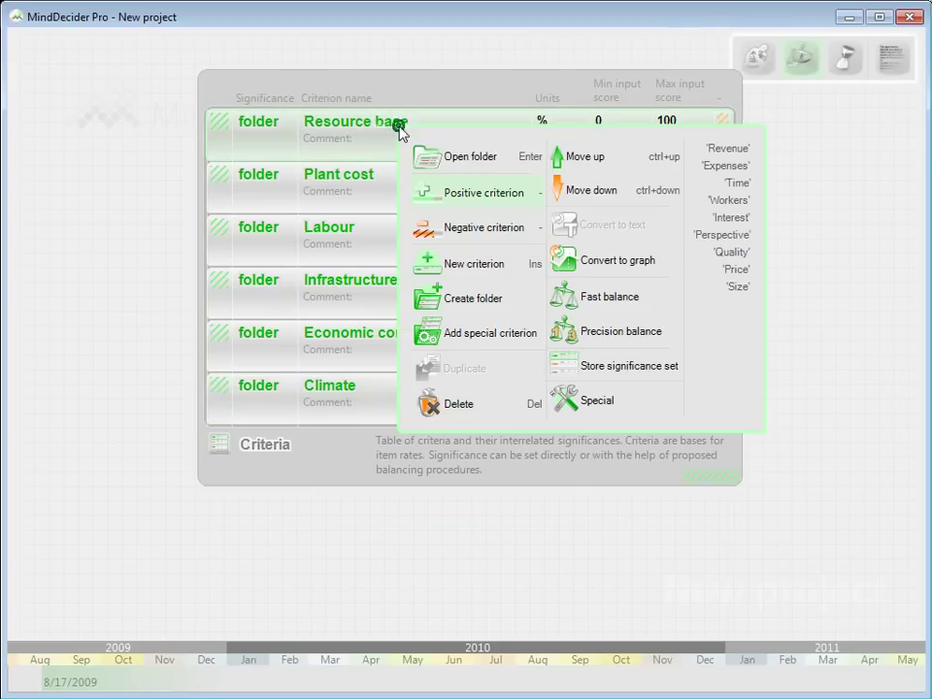
{"action": "left_click", "coordinate": [433, 160]}
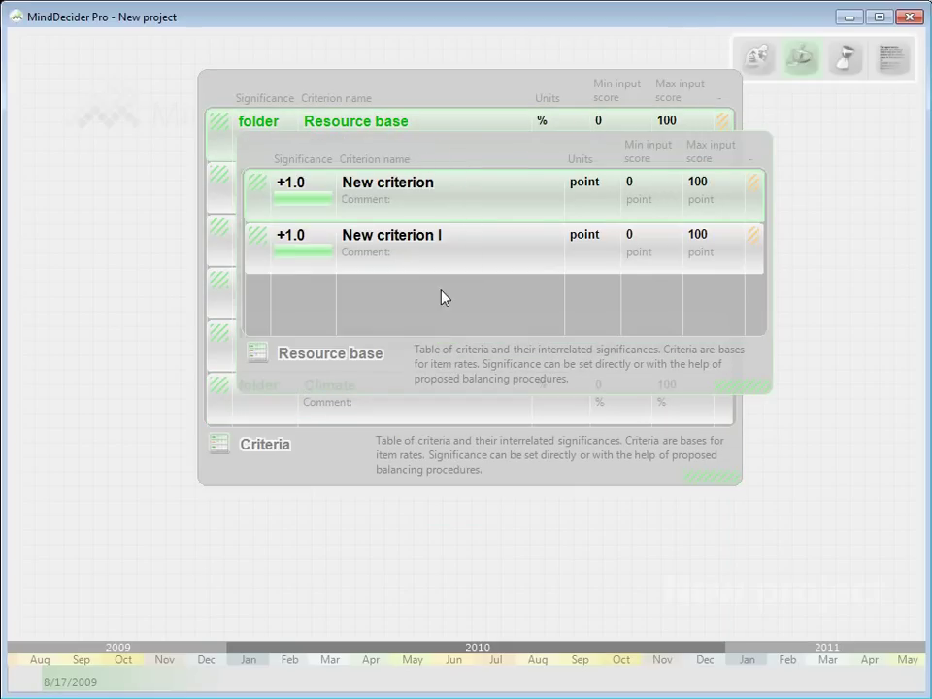
{"action": "right_click", "coordinate": [406, 293]}
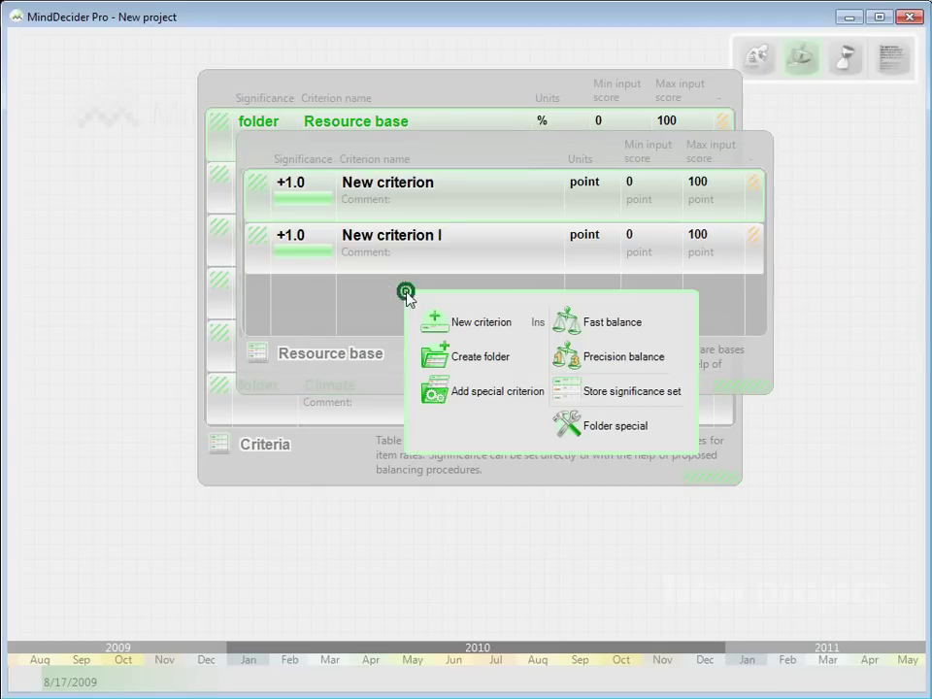
{"action": "left_click", "coordinate": [492, 332]}
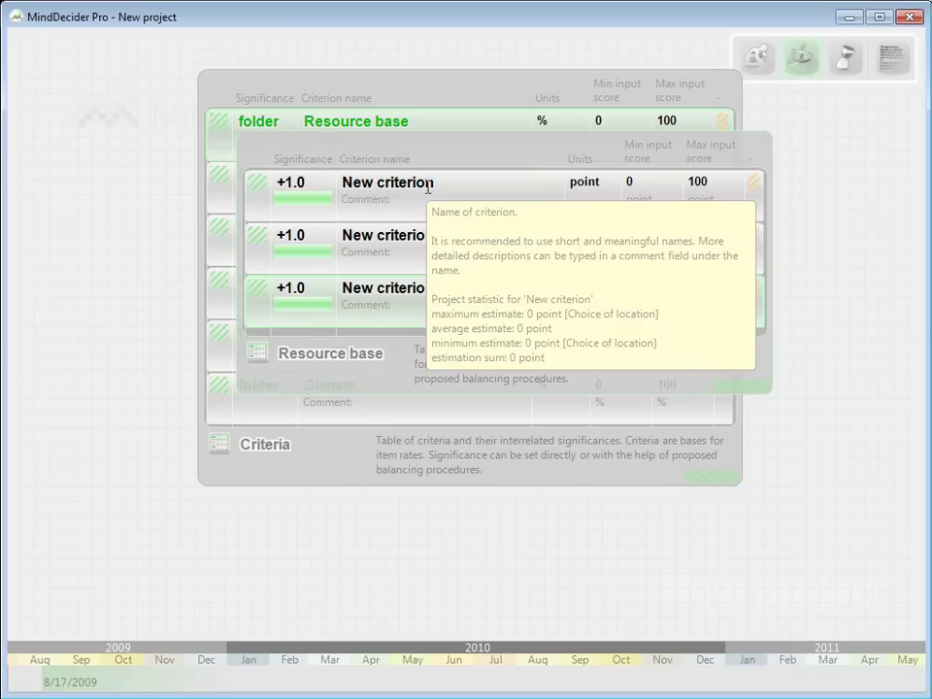
Step: Name the three criteria in the Resource base folder "Availability of materials", "Distance to resources" and "Cost of resources"
{"action": "left_click", "coordinate": [427, 189]}
{"action": "type", "text": "Availability"}
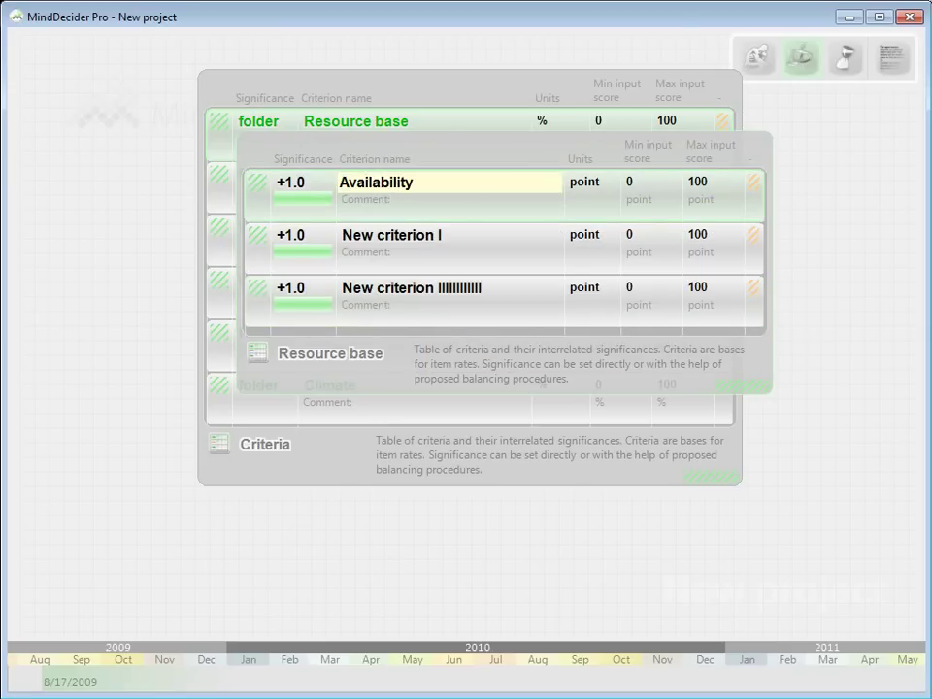
{"action": "type", "text": " of materials"}
{"action": "left_click", "coordinate": [307, 260]}
{"action": "type", "text": "Distance "}
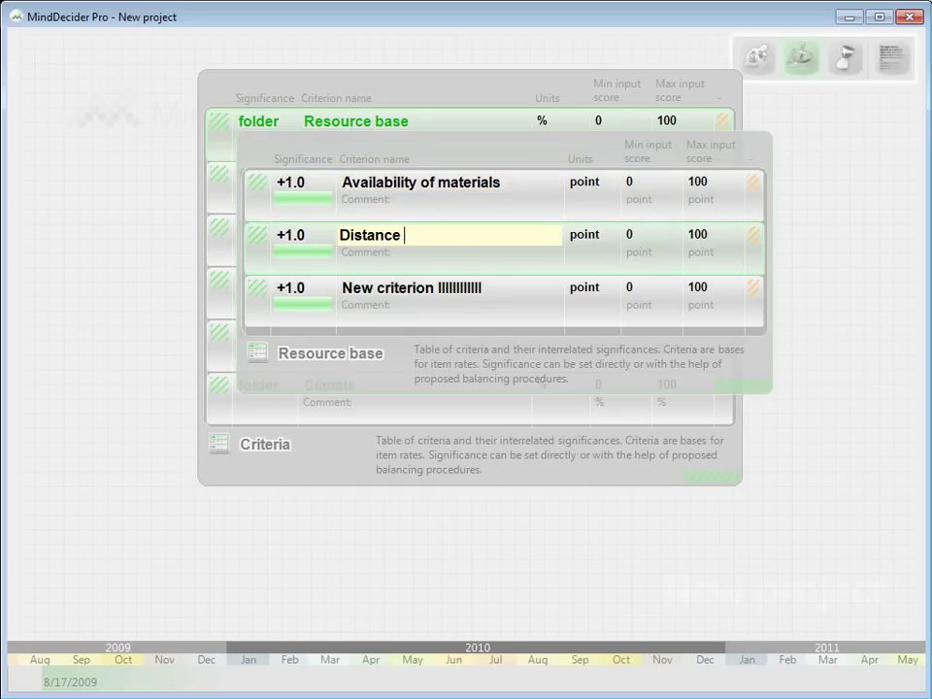
{"action": "type", "text": "to resources"}
{"action": "key", "text": "Return"}
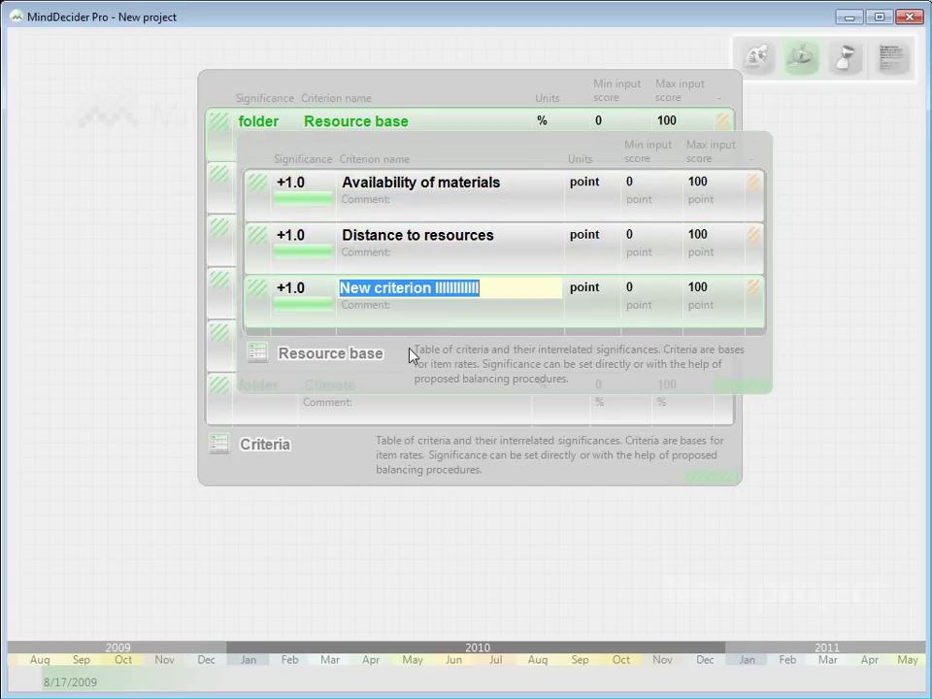
{"action": "type", "text": "Cost of resources"}
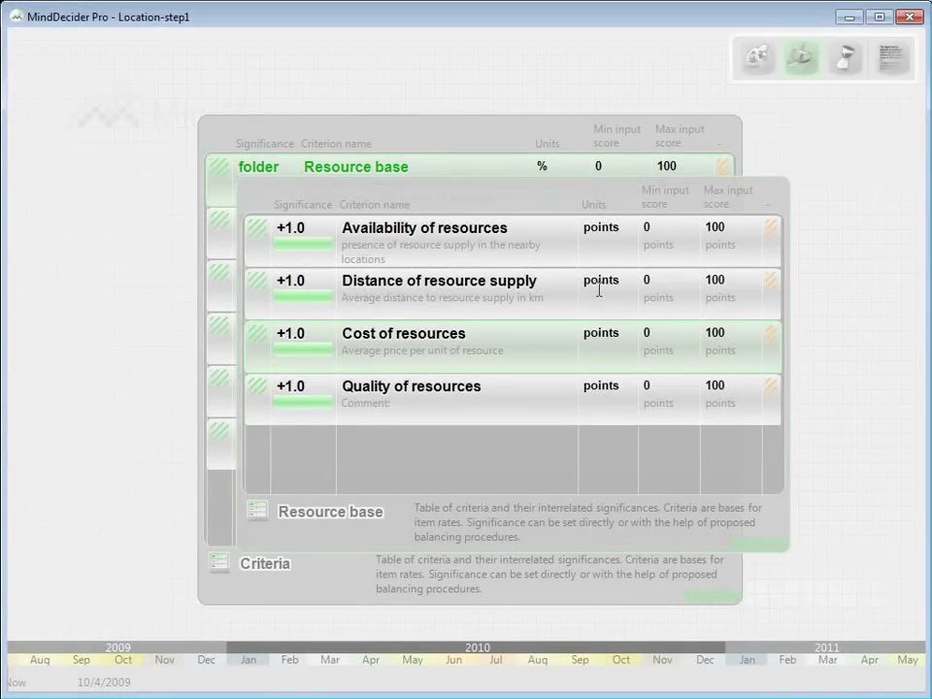
Step: Set the units of the "Distance of resource supply" criterion to km
{"action": "right_click", "coordinate": [599, 280]}
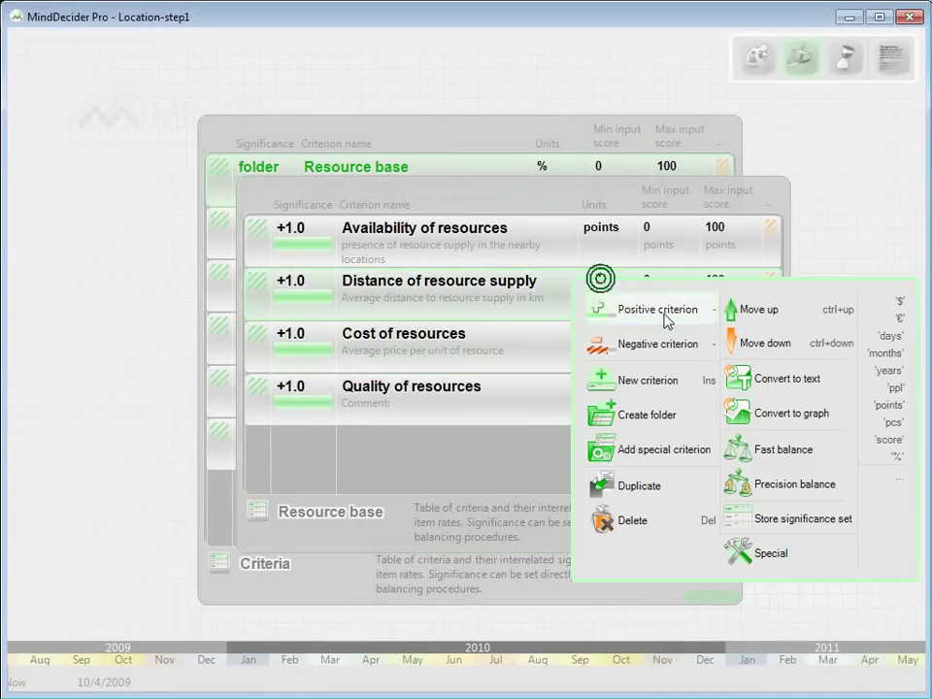
{"action": "left_click", "coordinate": [903, 484]}
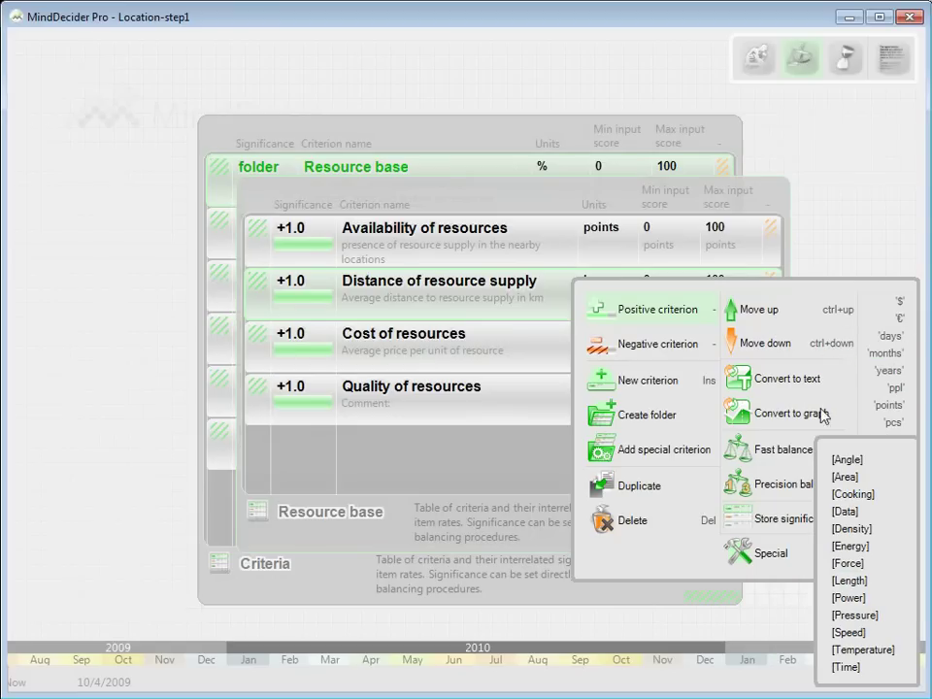
{"action": "left_click", "coordinate": [497, 459]}
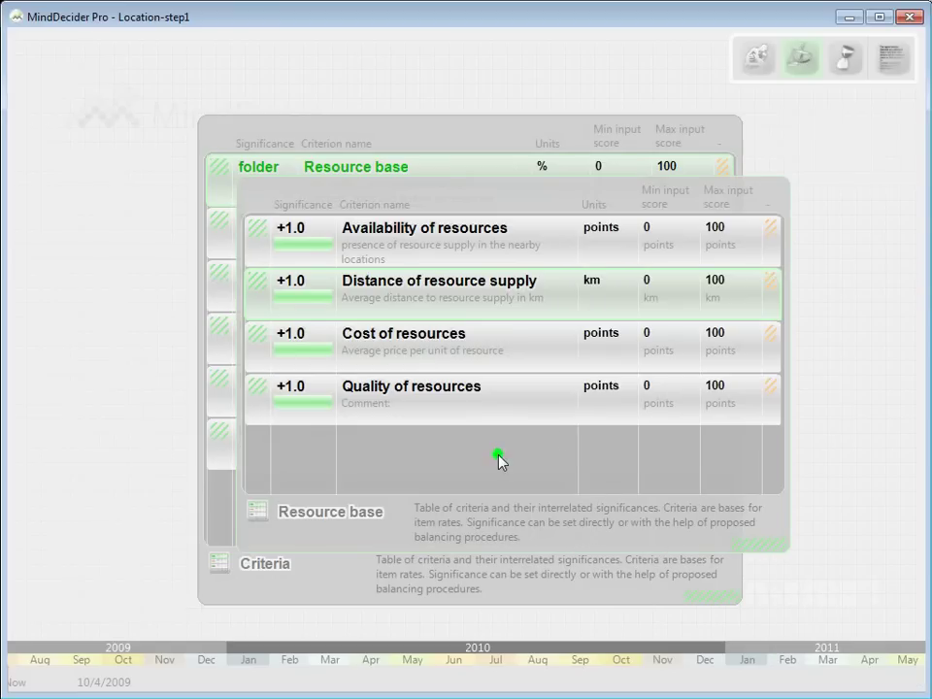
Step: Set the units of the "Cost of resources" criterion to $ and its maximum input score to 1 000
{"action": "right_click", "coordinate": [593, 335]}
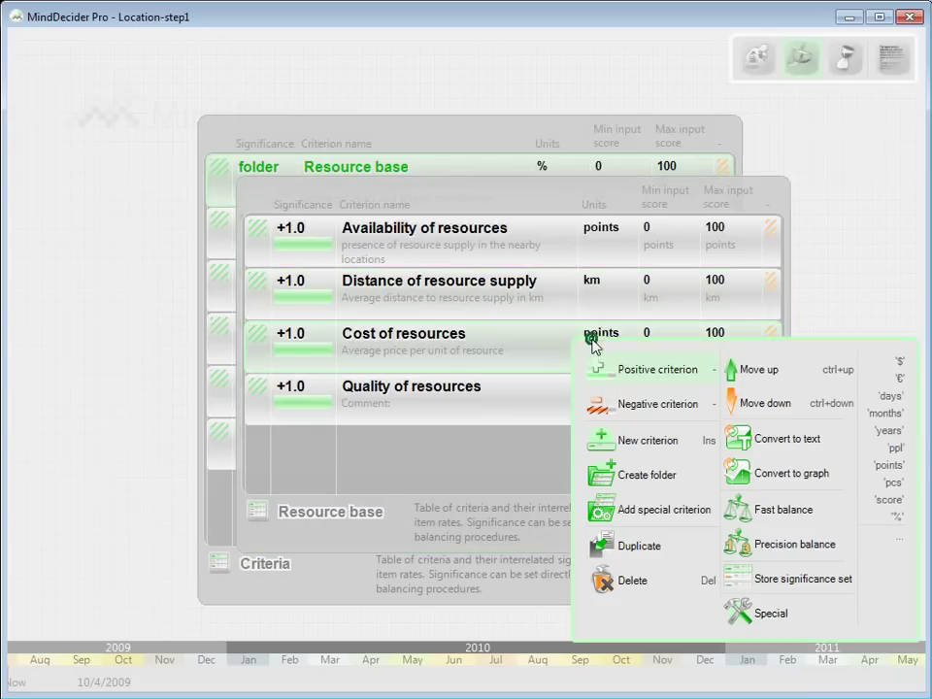
{"action": "left_click", "coordinate": [899, 362]}
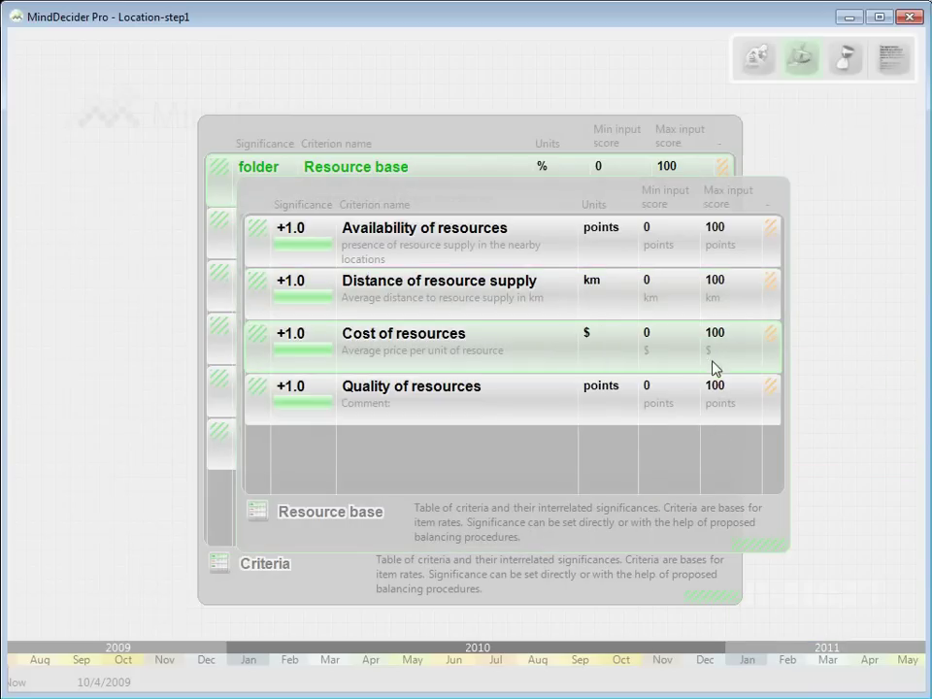
{"action": "right_click", "coordinate": [706, 328]}
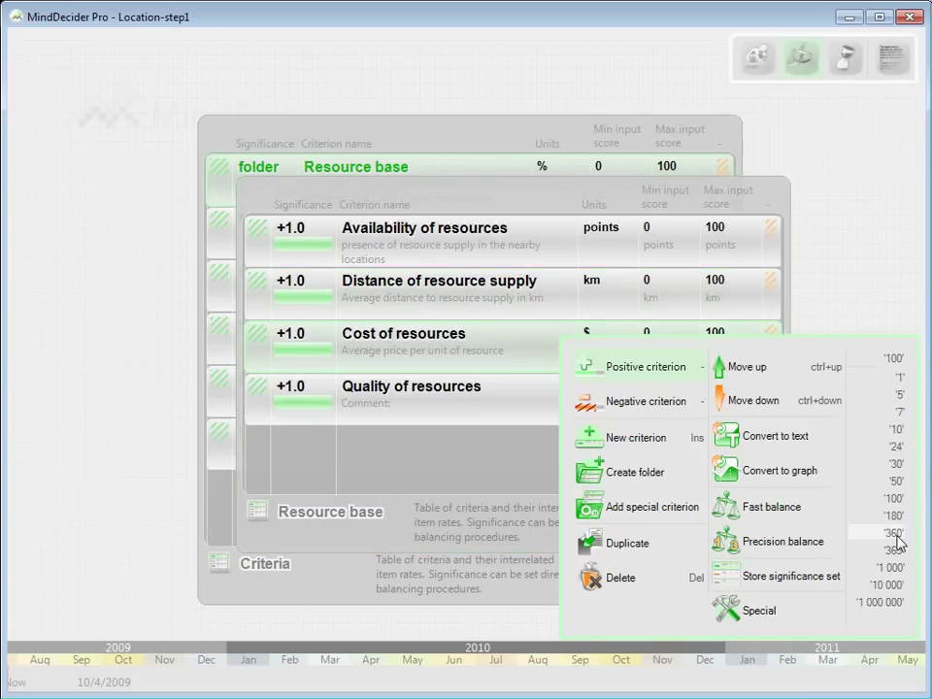
{"action": "left_click", "coordinate": [889, 566]}
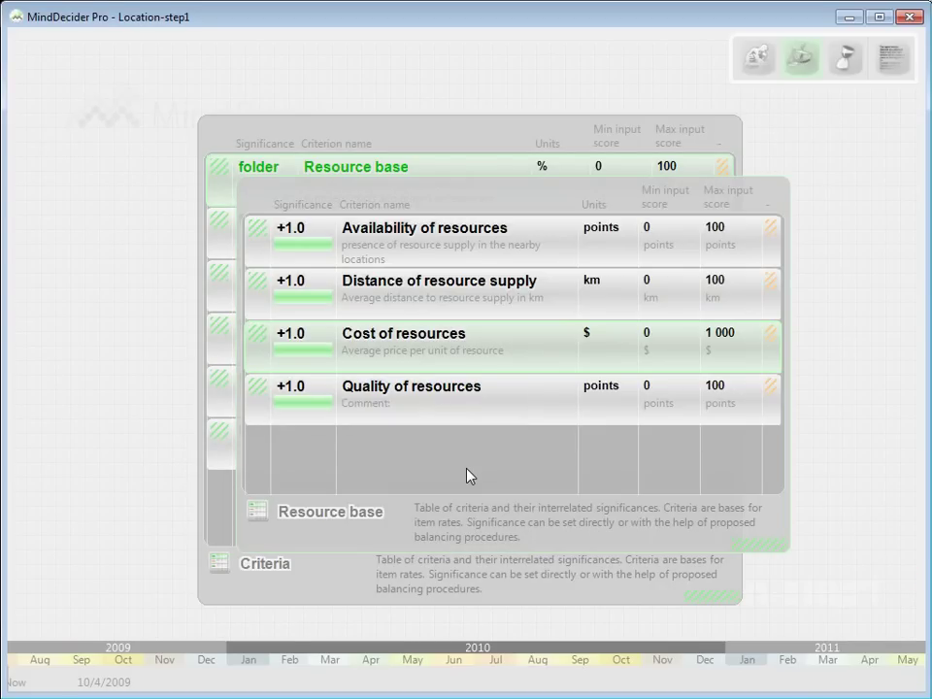
Step: Make "Distance of resource supply" and "Cost of resources" negative criteria
{"action": "right_click", "coordinate": [330, 279]}
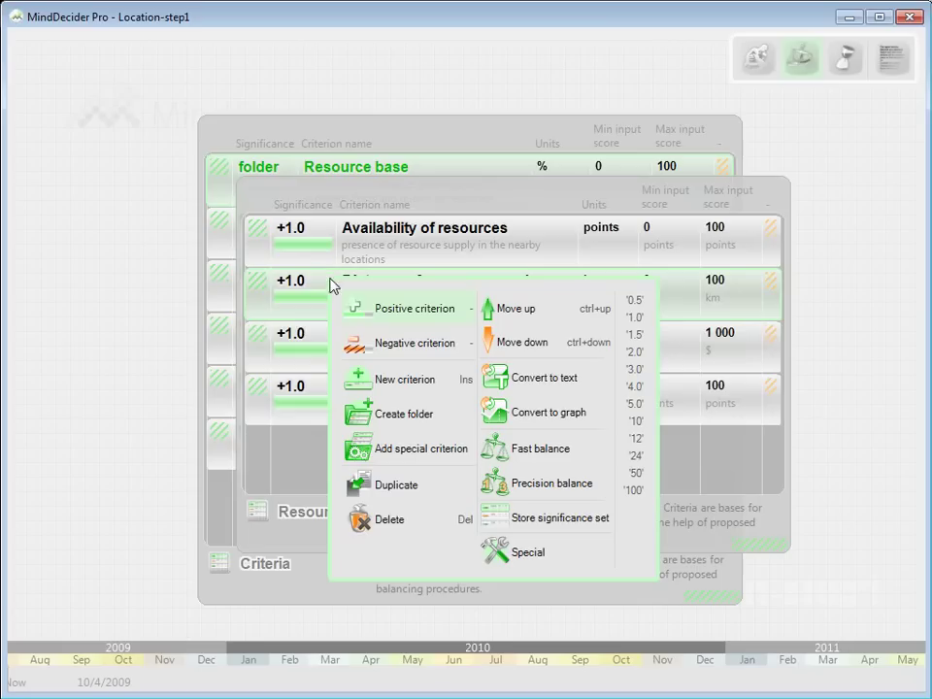
{"action": "left_click", "coordinate": [415, 344]}
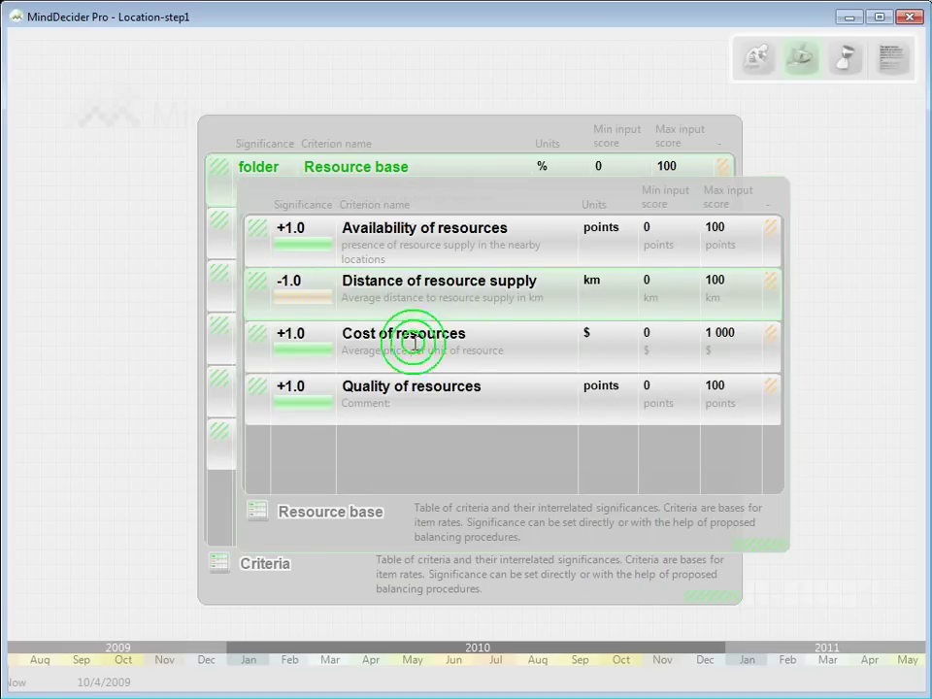
{"action": "right_click", "coordinate": [328, 333]}
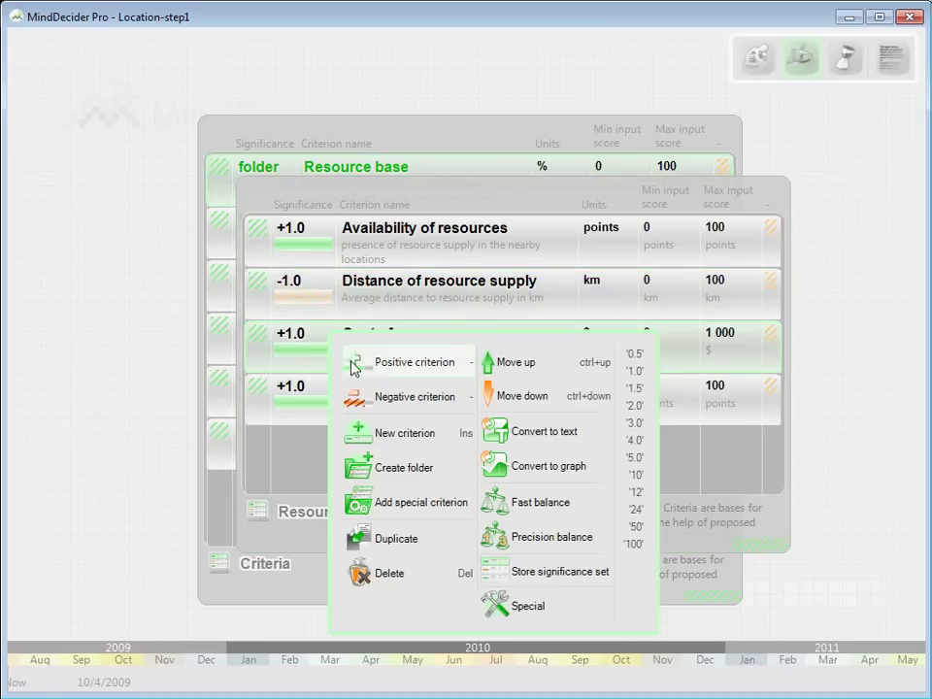
{"action": "left_click", "coordinate": [415, 398]}
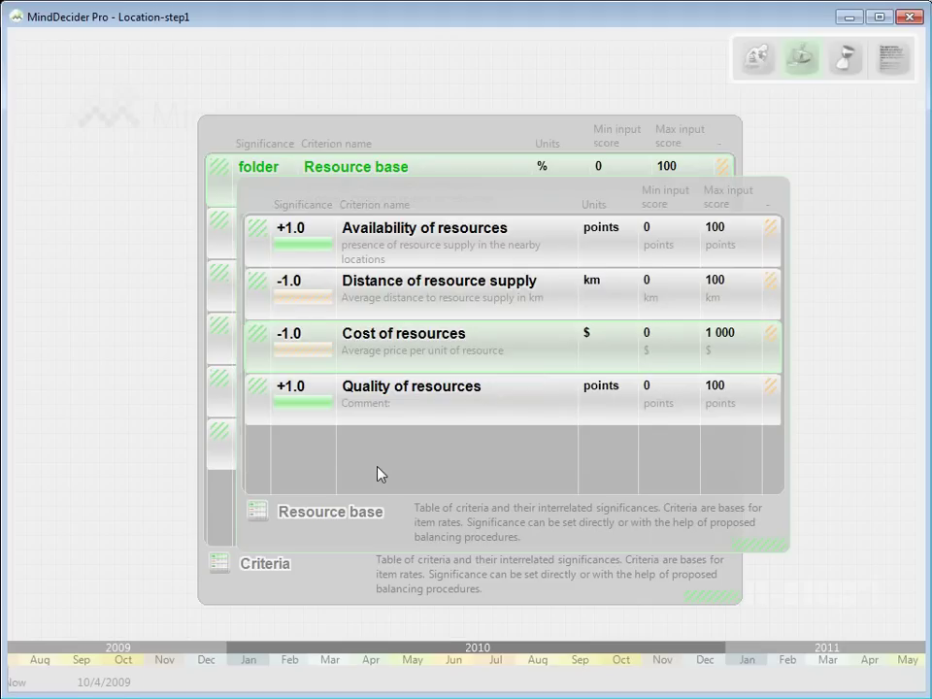
{"action": "left_click", "coordinate": [379, 473]}
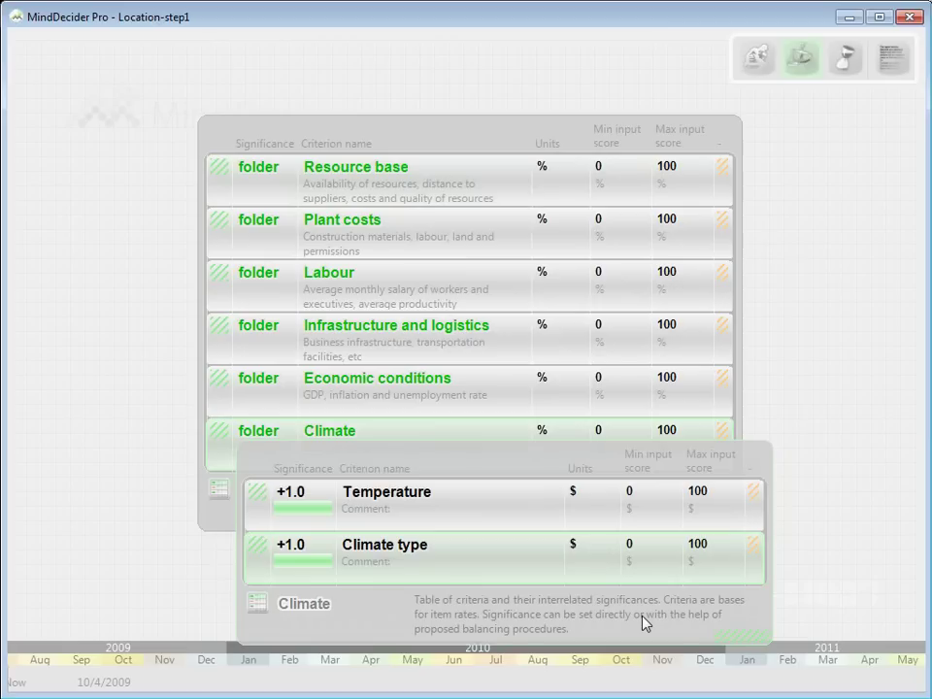
Step: Set the maximum input score of the Temperature criterion in the Climate folder to 40
{"action": "left_click", "coordinate": [699, 491]}
{"action": "type", "text": "40"}
{"action": "key", "text": "Return"}
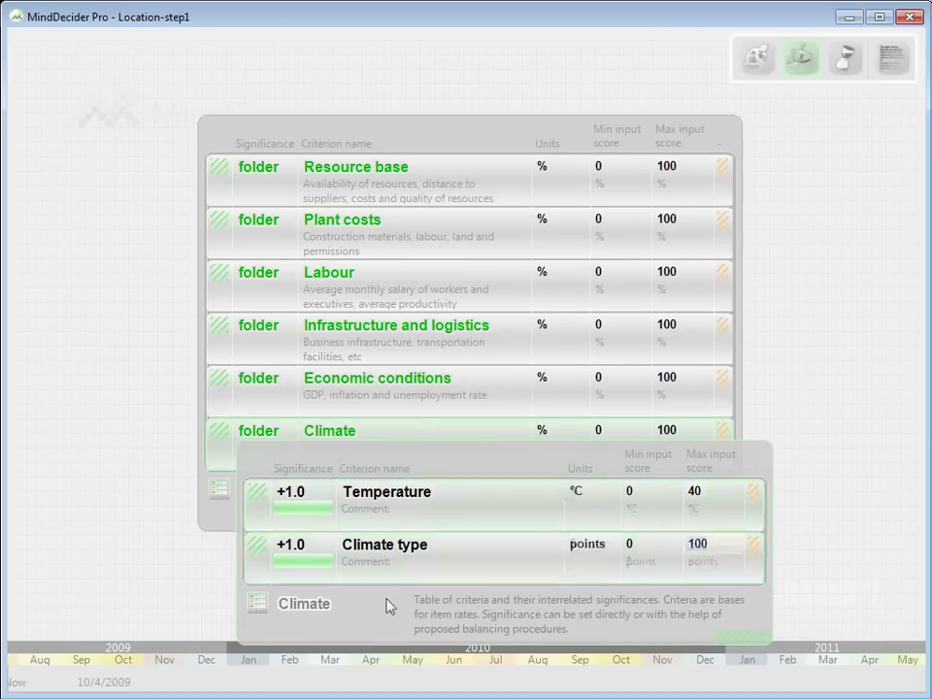
{"action": "left_click", "coordinate": [384, 606]}
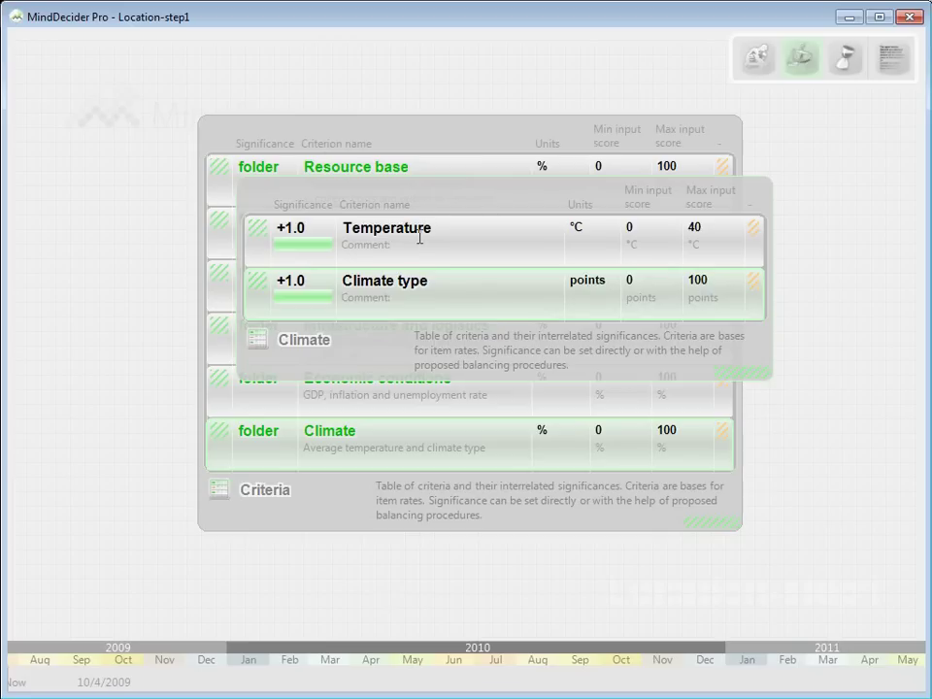
Step: Convert the Temperature criterion to a rate graph and split its upper interval at about 29.78 °C
{"action": "right_click", "coordinate": [420, 237]}
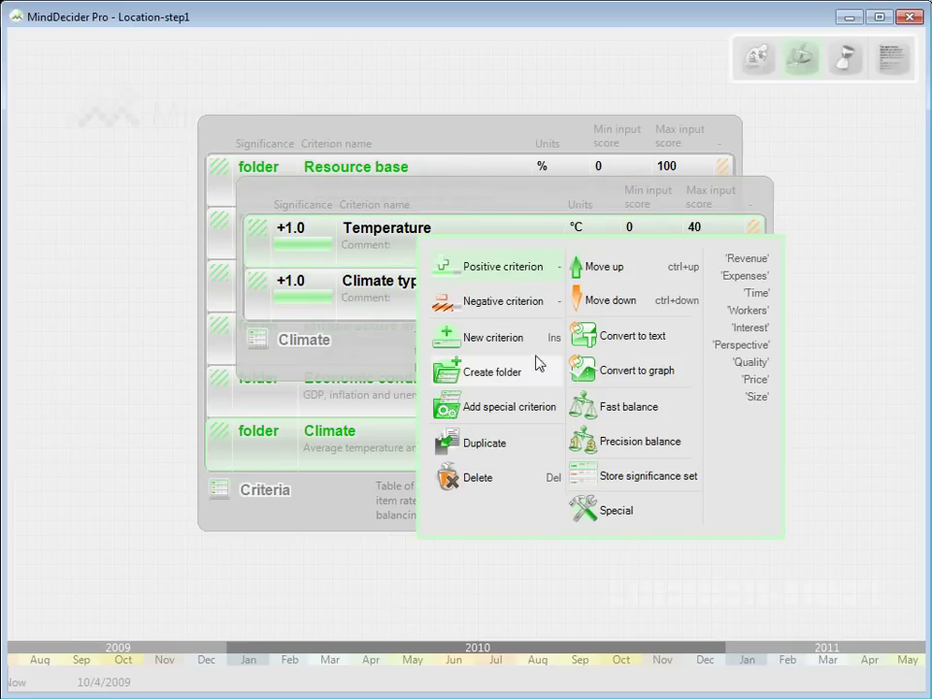
{"action": "left_click", "coordinate": [635, 373]}
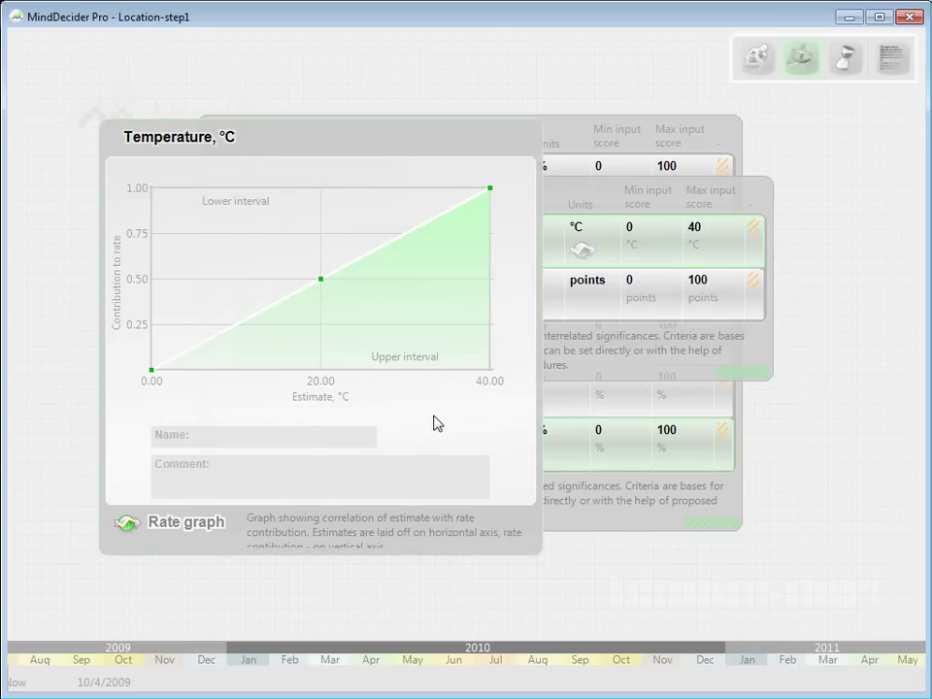
{"action": "left_click", "coordinate": [403, 372]}
{"action": "mouse_move", "coordinate": [402, 277]}
{"action": "left_mouse_down"}
{"action": "mouse_move", "coordinate": [418, 282]}
{"action": "mouse_move", "coordinate": [405, 286]}
{"action": "left_mouse_up"}
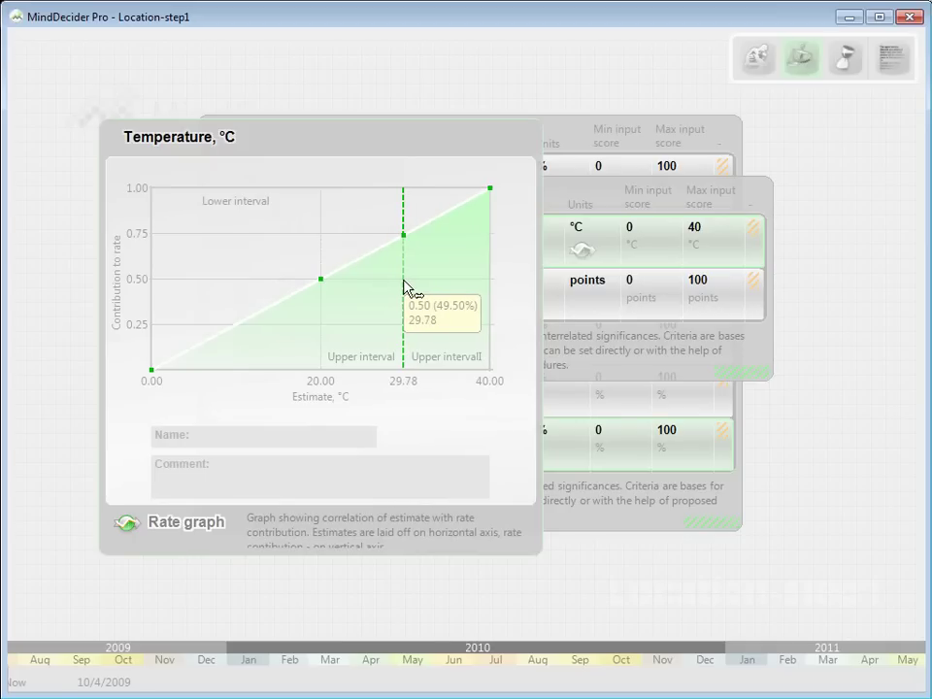
Step: Set the boundary between the two upper intervals of the Temperature graph to exactly 30 °C
{"action": "left_click", "coordinate": [378, 328]}
{"action": "left_click", "coordinate": [399, 380]}
{"action": "type", "text": "30"}
{"action": "key", "text": "Return"}
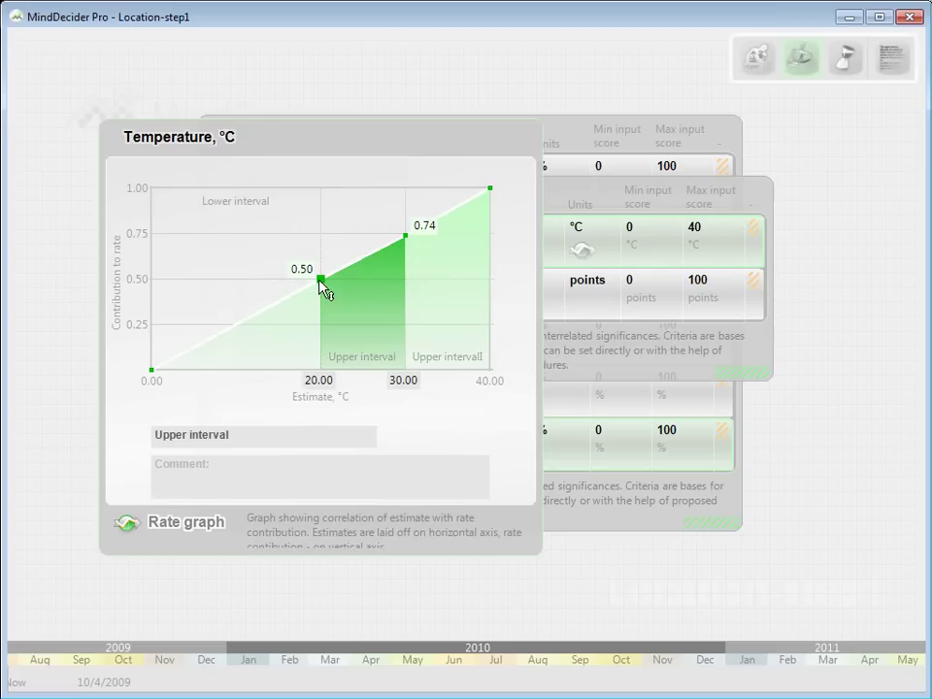
Step: Set the Temperature graph's contribution to rate to 1.00 at 20 °C and 30 °C, and to 0 at 40 °C
{"action": "left_click_drag", "start_coordinate": [321, 278], "coordinate": [321, 189]}
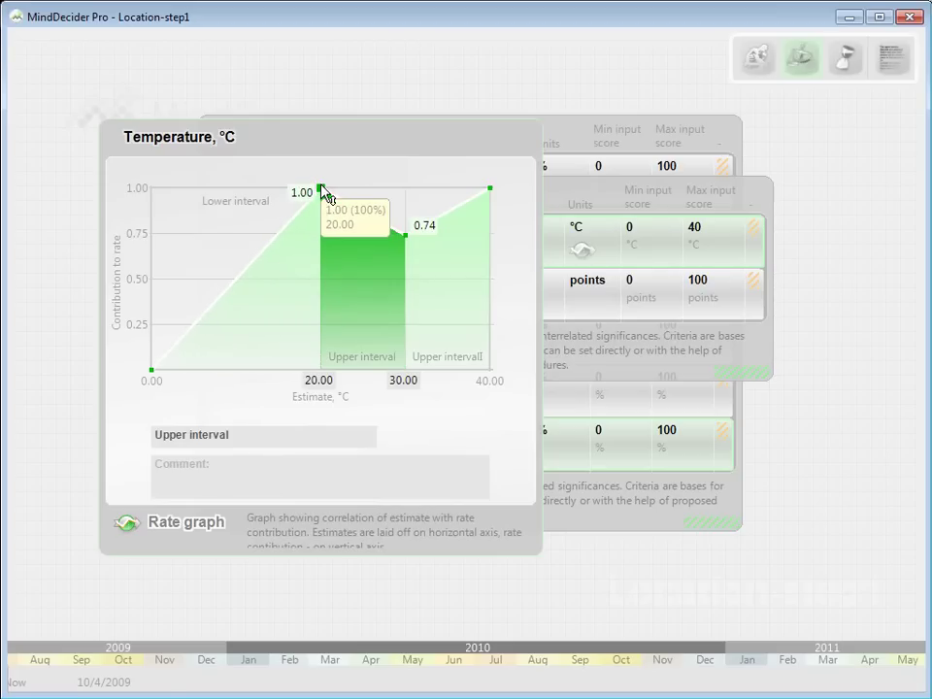
{"action": "left_click_drag", "start_coordinate": [406, 236], "coordinate": [405, 188]}
{"action": "left_click", "coordinate": [443, 251]}
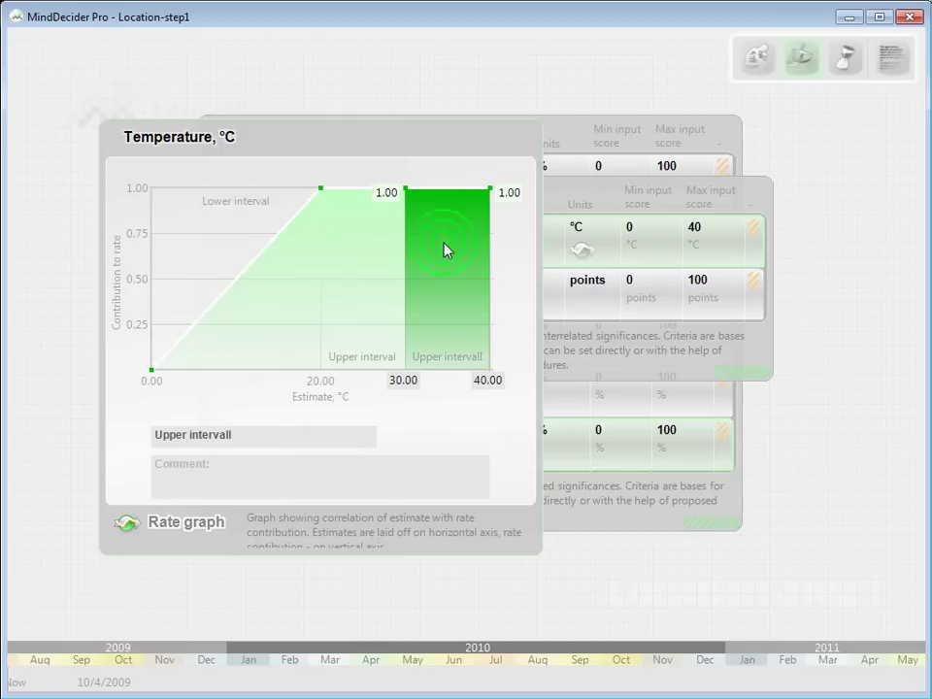
{"action": "double_click", "coordinate": [503, 193]}
{"action": "type", "text": "0"}
{"action": "key", "text": "Return"}
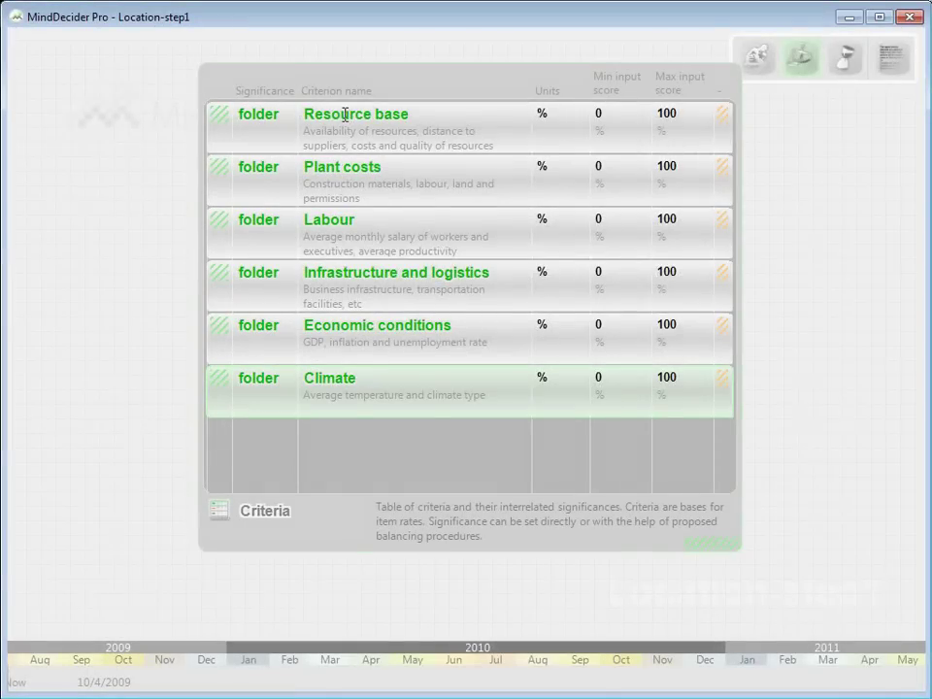
Step: Enable the special option "Folder as criterion" for the Resource base, Plant costs and Labour folders
{"action": "right_click", "coordinate": [342, 117]}
{"action": "left_click", "coordinate": [541, 388]}
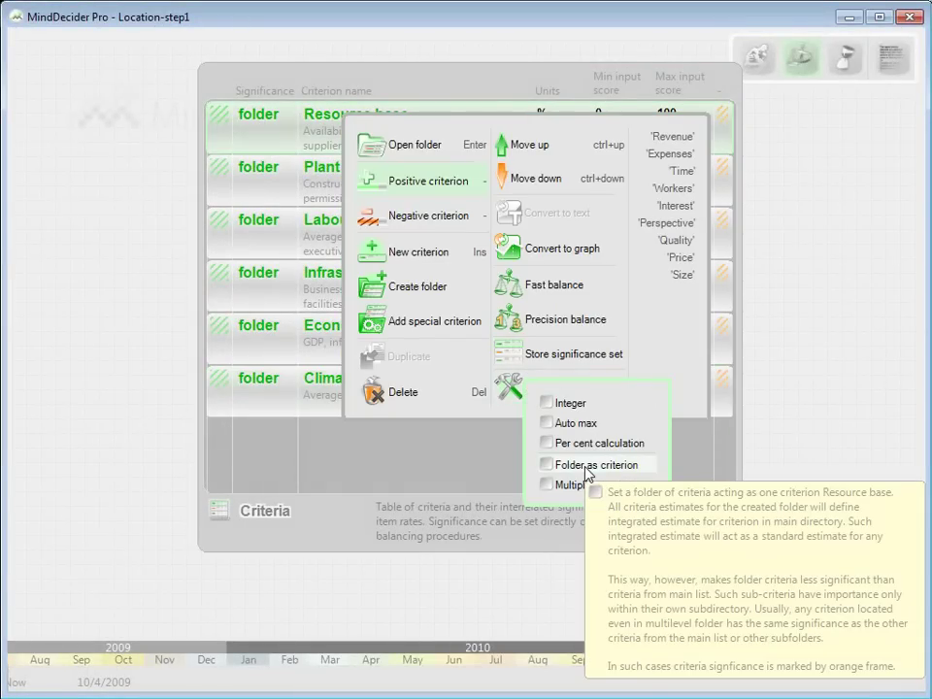
{"action": "left_click", "coordinate": [548, 465]}
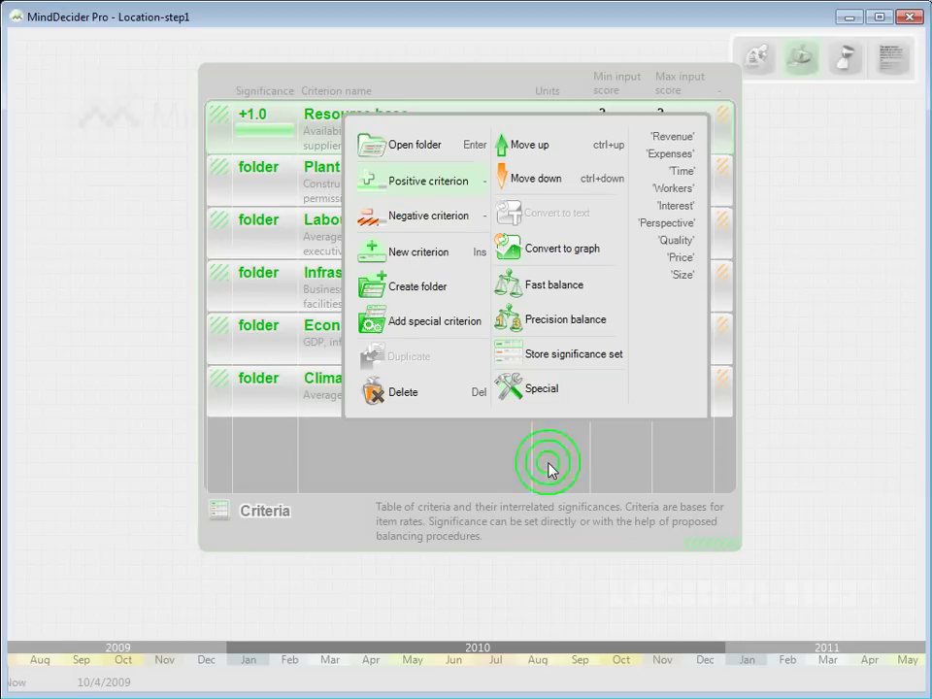
{"action": "right_click", "coordinate": [321, 182]}
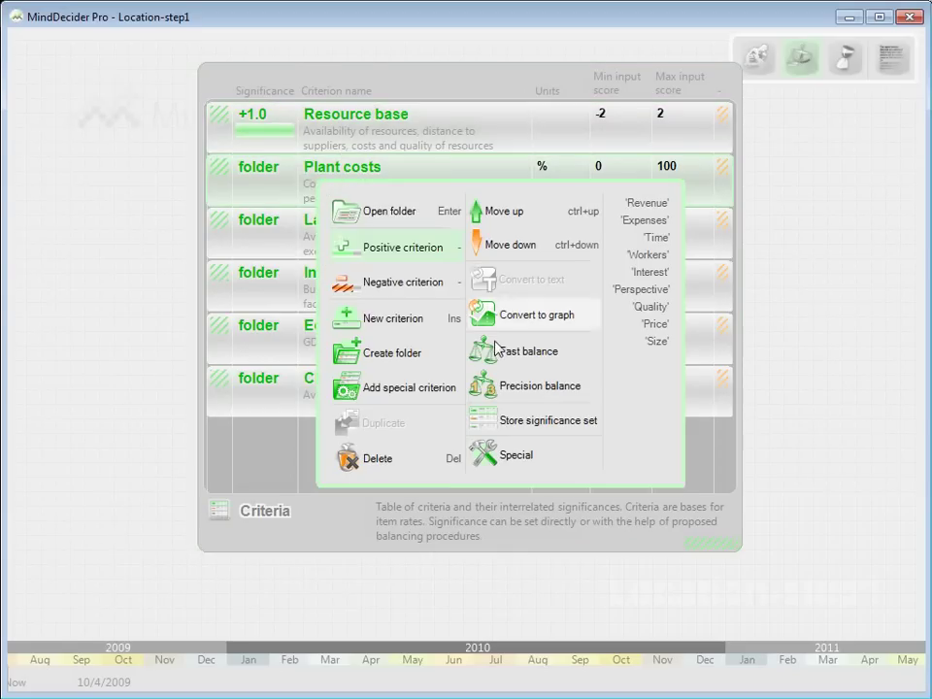
{"action": "left_click", "coordinate": [504, 456]}
{"action": "left_click", "coordinate": [541, 536]}
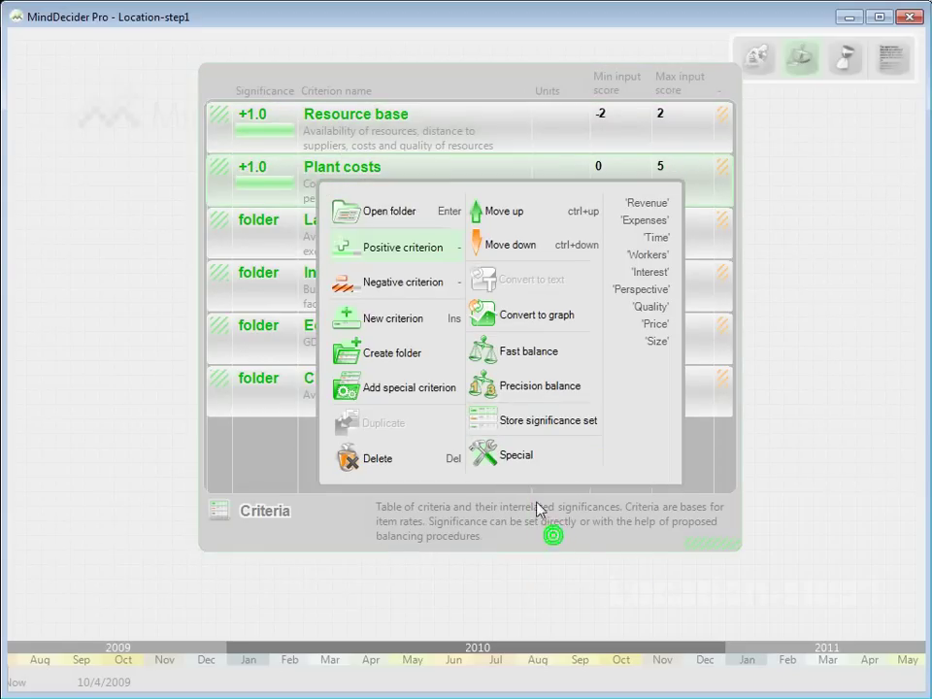
{"action": "right_click", "coordinate": [307, 235]}
{"action": "left_click", "coordinate": [488, 506]}
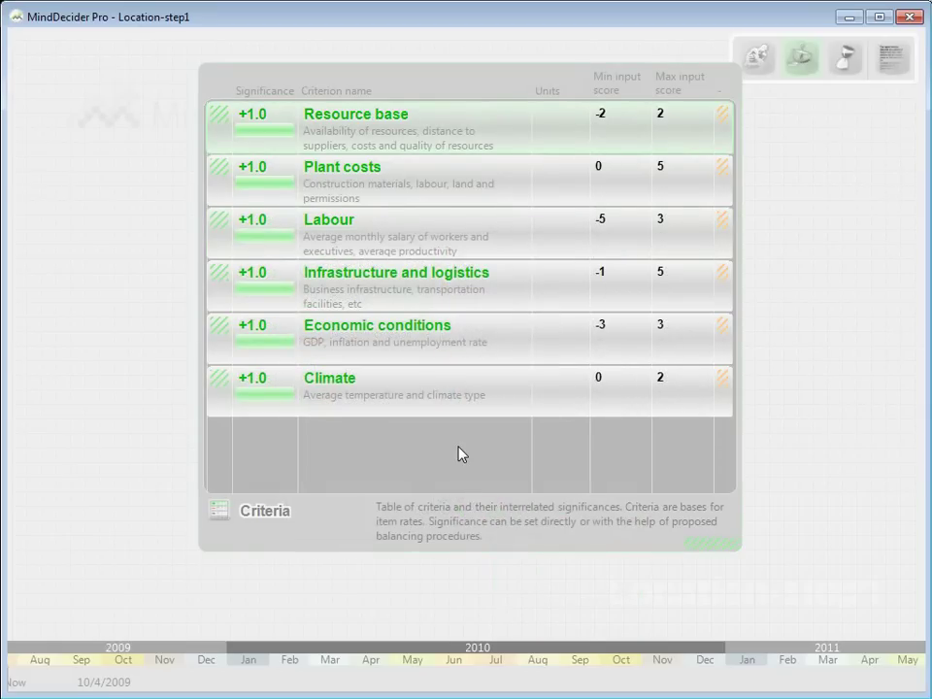
Step: Run Fast balance on the main criteria, choosing the criterion higher in the table as more significant in each pair
{"action": "right_click", "coordinate": [461, 455]}
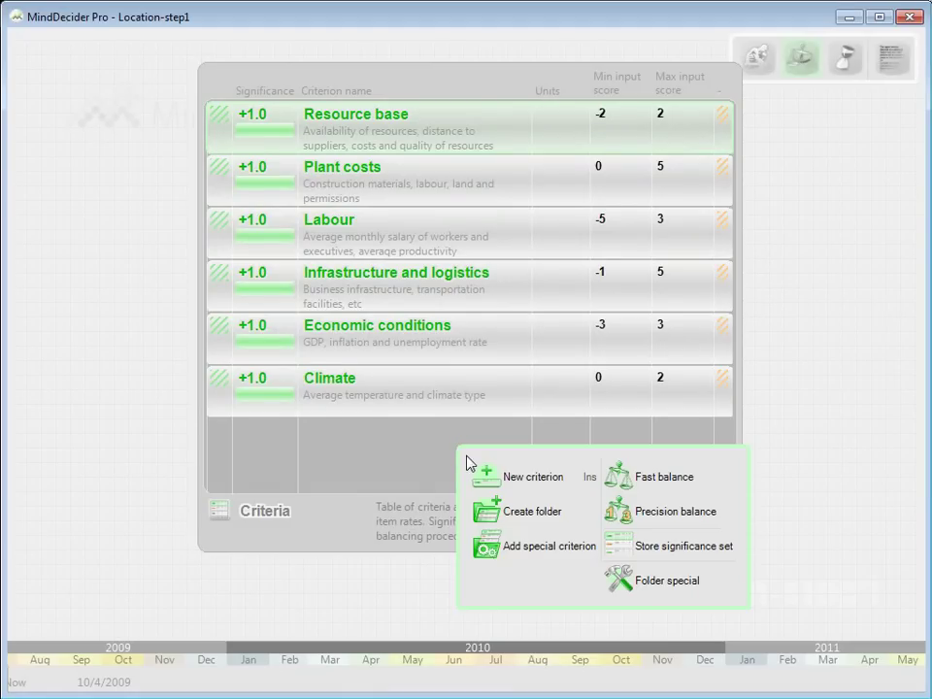
{"action": "left_click", "coordinate": [690, 485]}
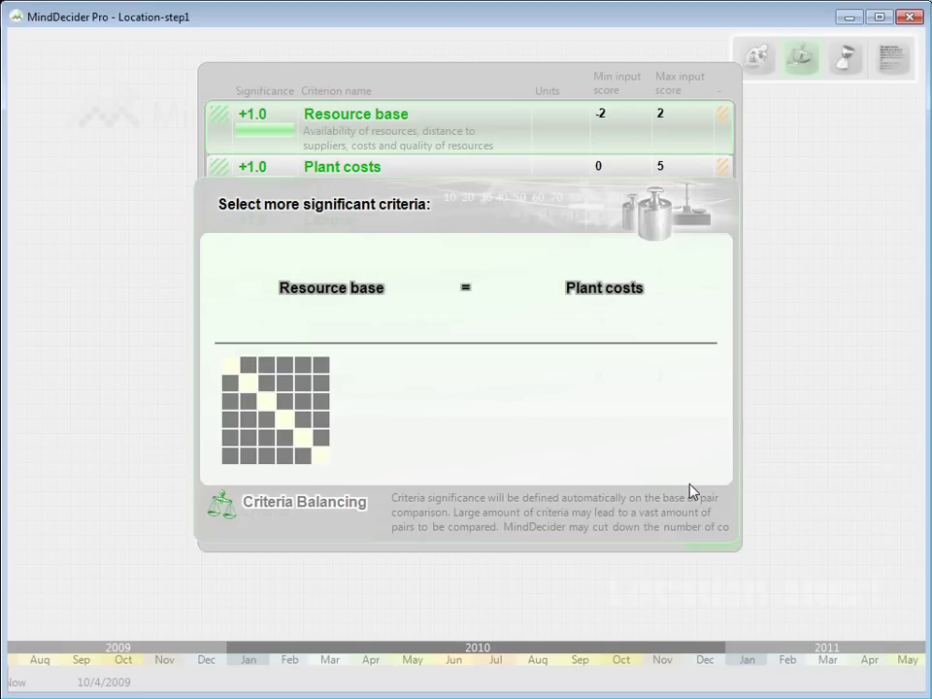
{"action": "left_click", "coordinate": [367, 294]}
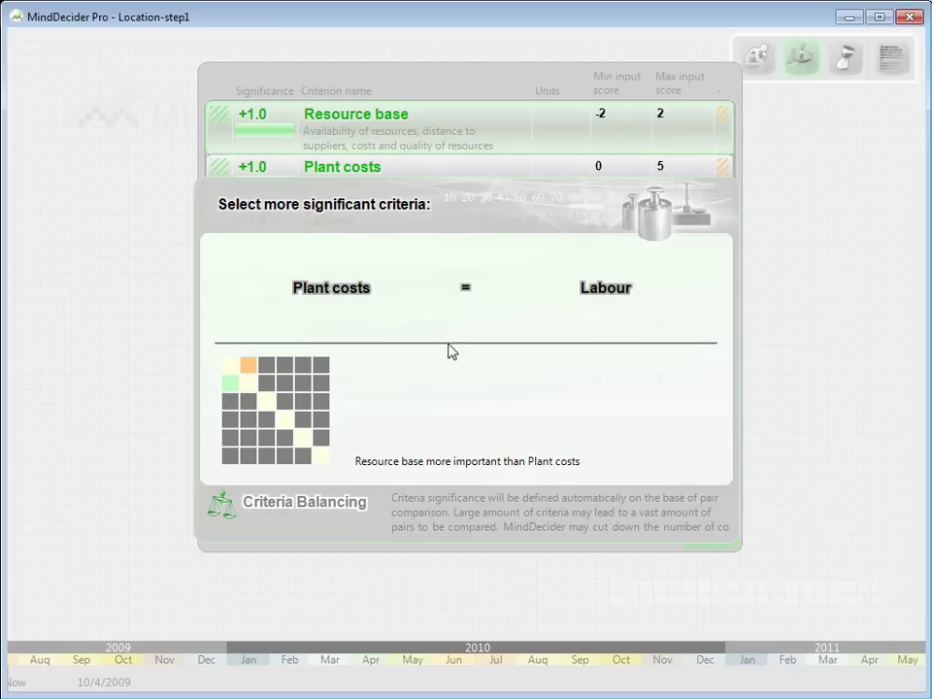
{"action": "left_click", "coordinate": [358, 291]}
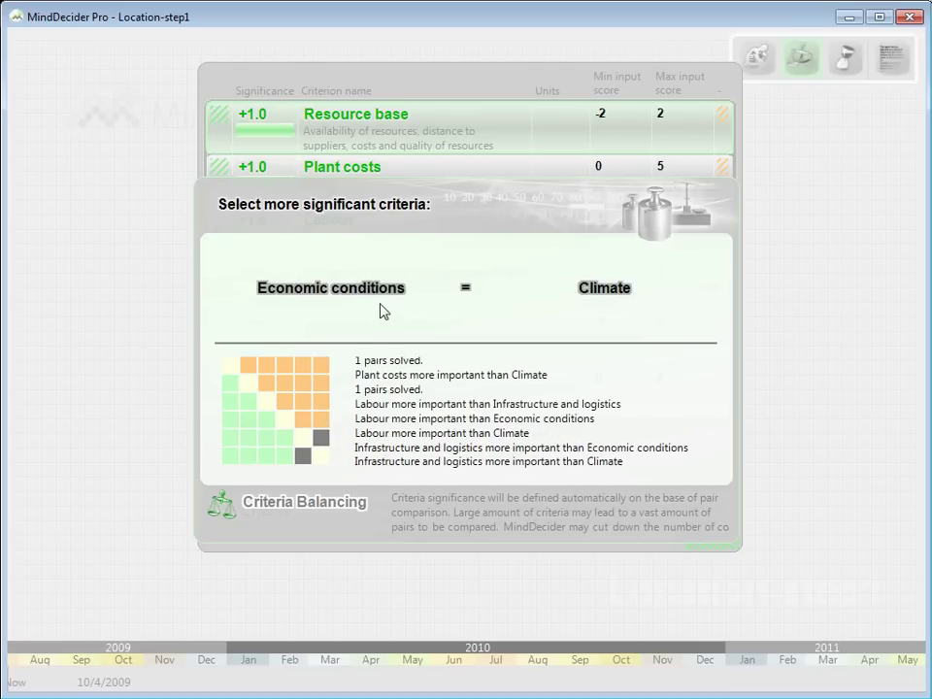
{"action": "left_click", "coordinate": [377, 294]}
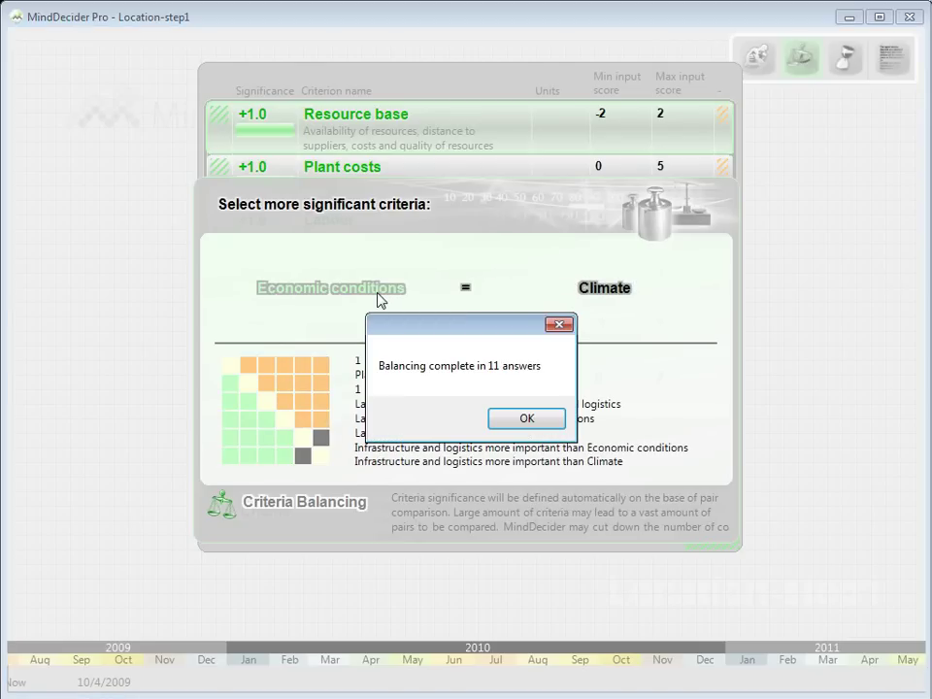
Step: Close the finished criteria balancing and open Time Analysis mode with a timeline spanning the years through 2011
{"action": "left_click", "coordinate": [524, 419]}
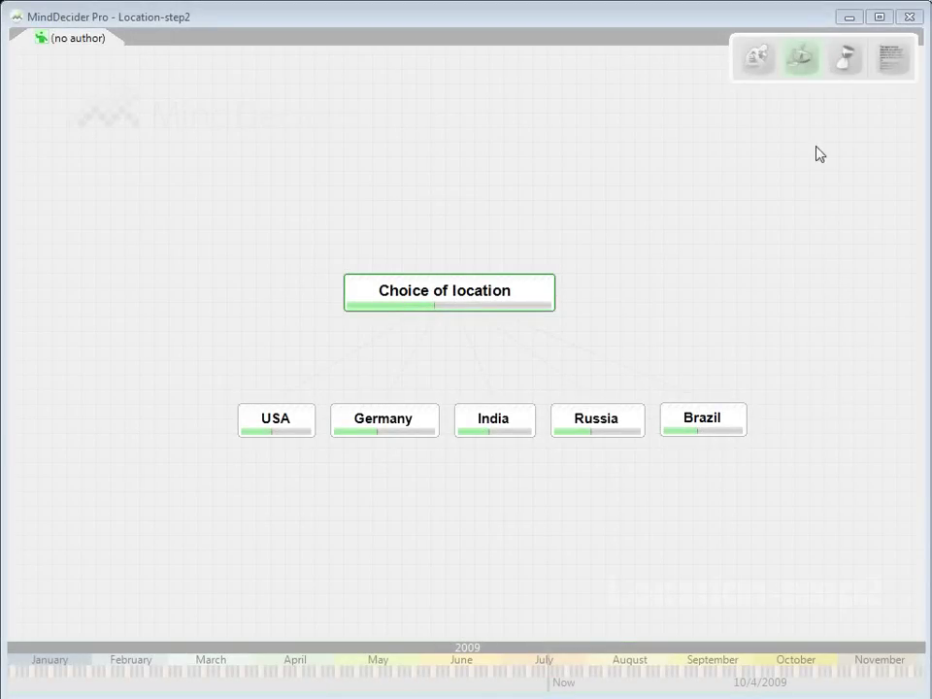
{"action": "left_click", "coordinate": [844, 64]}
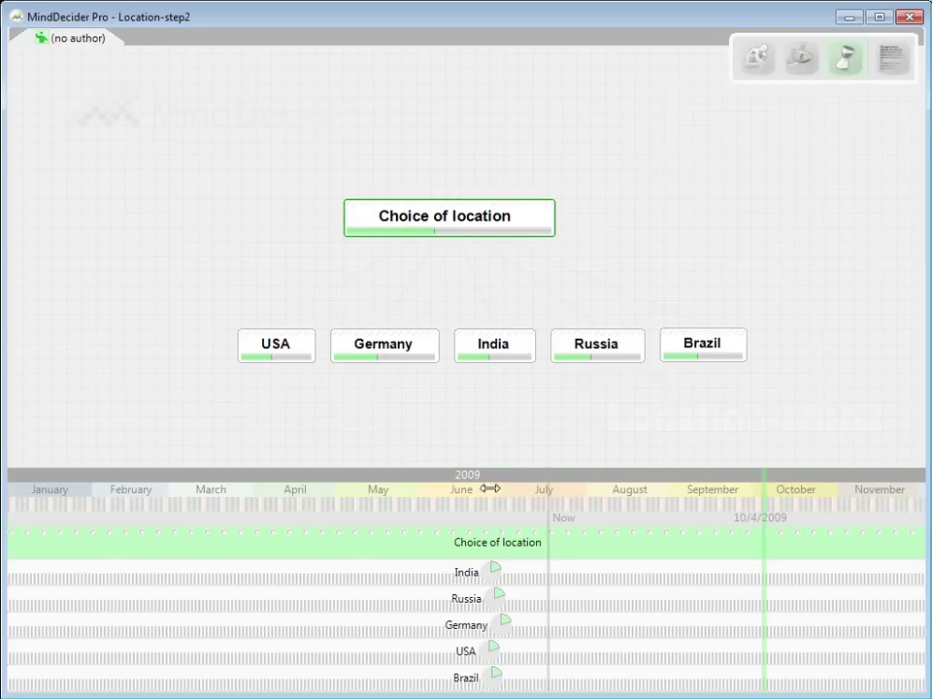
{"action": "mouse_move", "coordinate": [490, 507]}
{"action": "left_mouse_down"}
{"action": "mouse_move", "coordinate": [349, 510]}
{"action": "mouse_move", "coordinate": [547, 507]}
{"action": "mouse_move", "coordinate": [495, 514]}
{"action": "left_mouse_up"}
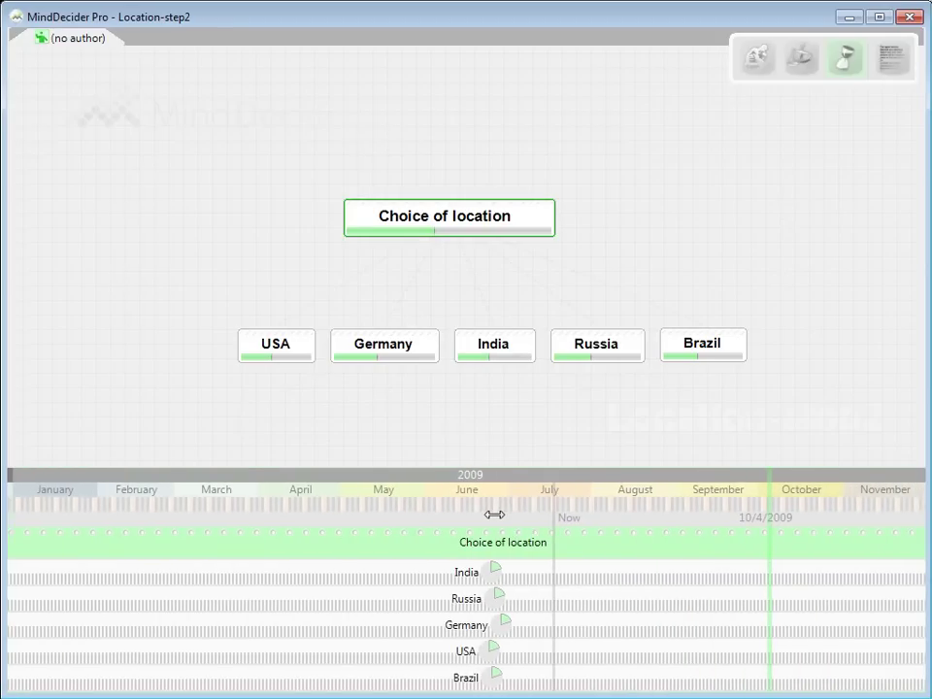
{"action": "scroll", "coordinate": [495, 514], "scroll_direction": "down", "scroll_amount": 5}
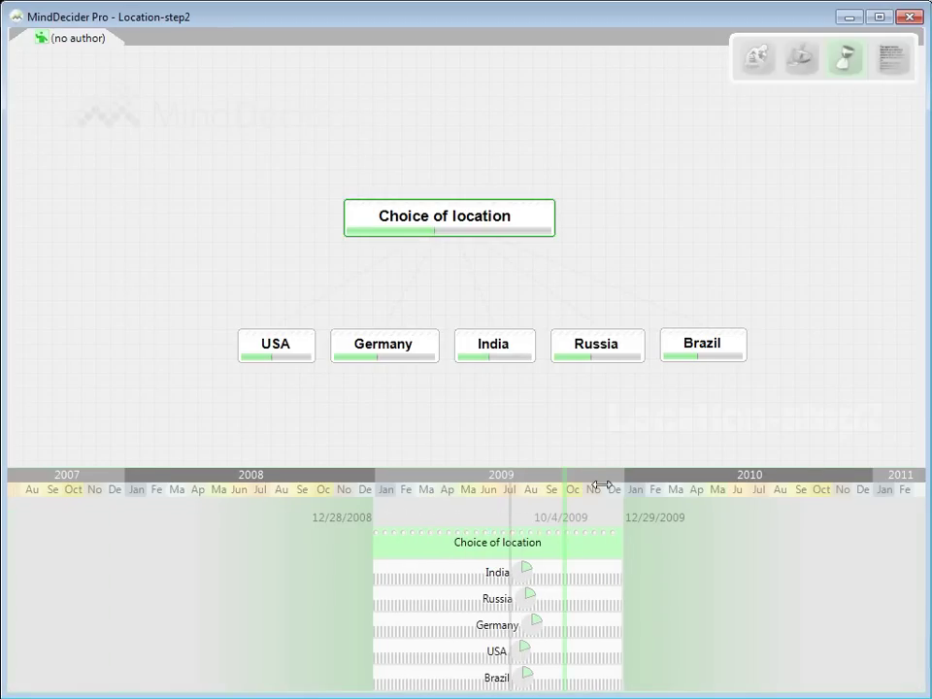
{"action": "left_click_drag", "start_coordinate": [603, 480], "coordinate": [346, 501]}
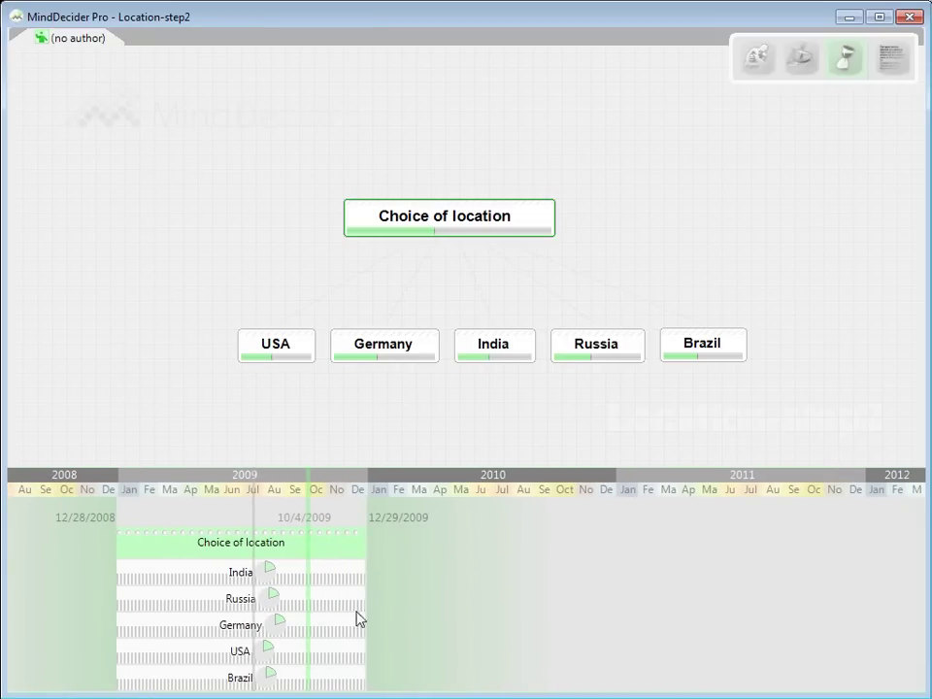
{"action": "left_click_drag", "start_coordinate": [333, 578], "coordinate": [431, 580]}
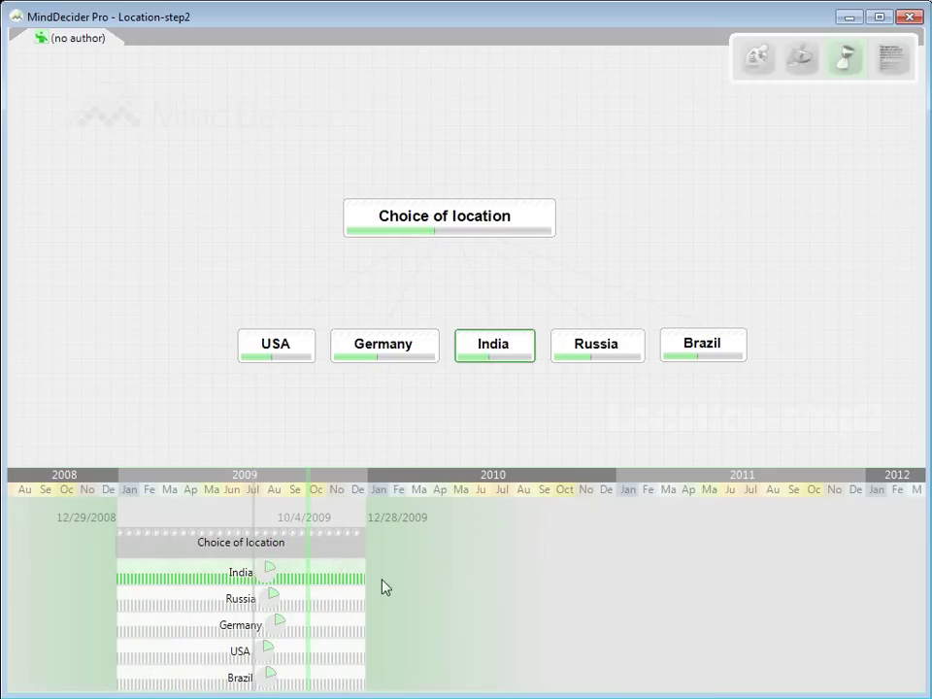
{"action": "left_click_drag", "start_coordinate": [372, 575], "coordinate": [342, 572]}
{"action": "key", "text": "ctrl+z"}
Step: Extend the time range of Choice of location so that it ends on 1/1/2012
{"action": "left_click", "coordinate": [347, 543]}
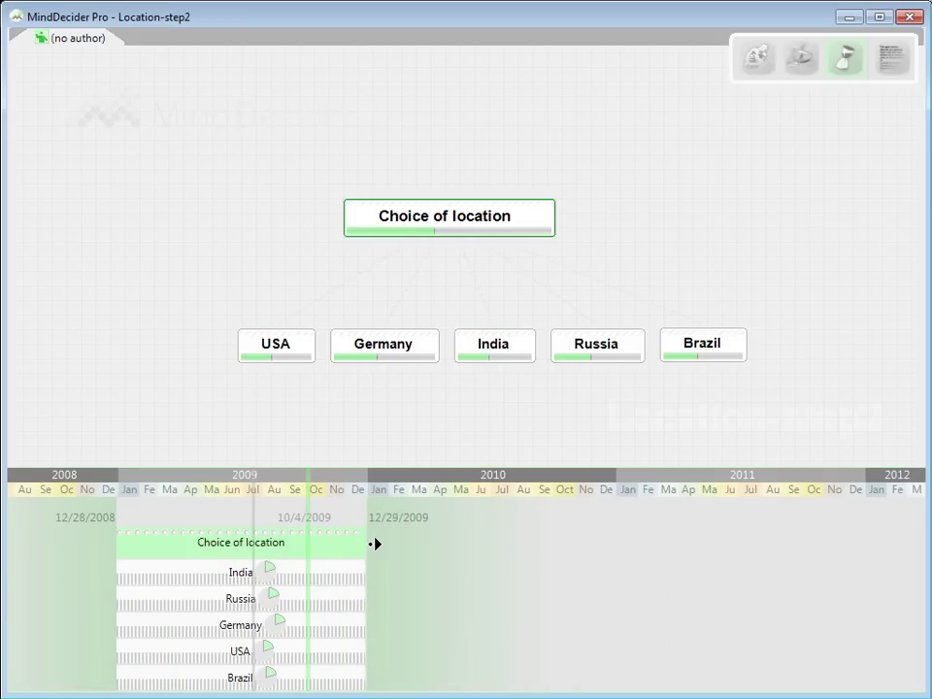
{"action": "left_click_drag", "start_coordinate": [374, 544], "coordinate": [872, 587]}
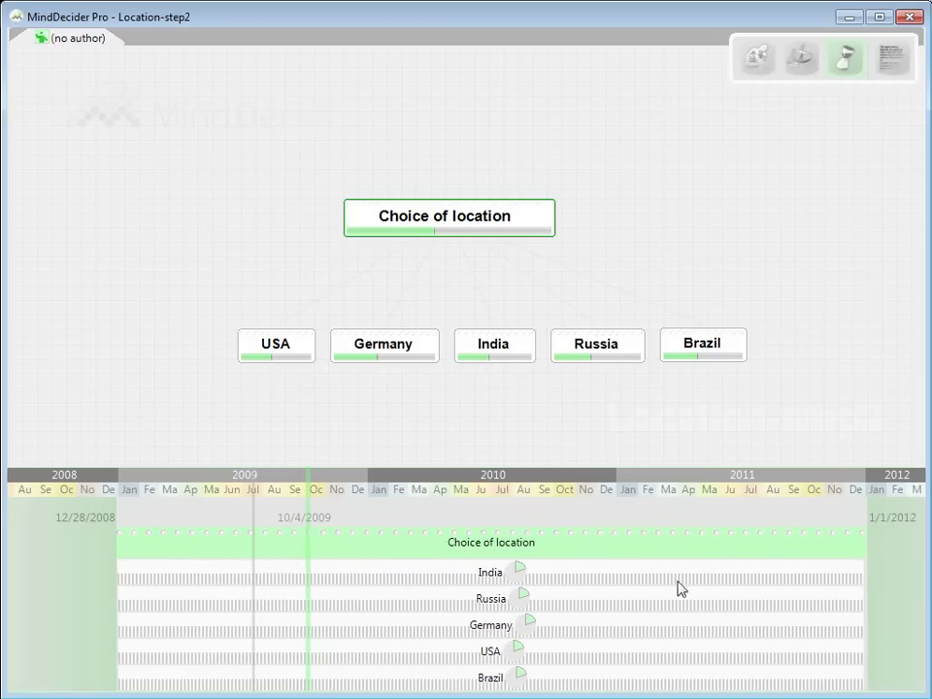
{"action": "left_click_drag", "start_coordinate": [562, 511], "coordinate": [536, 521]}
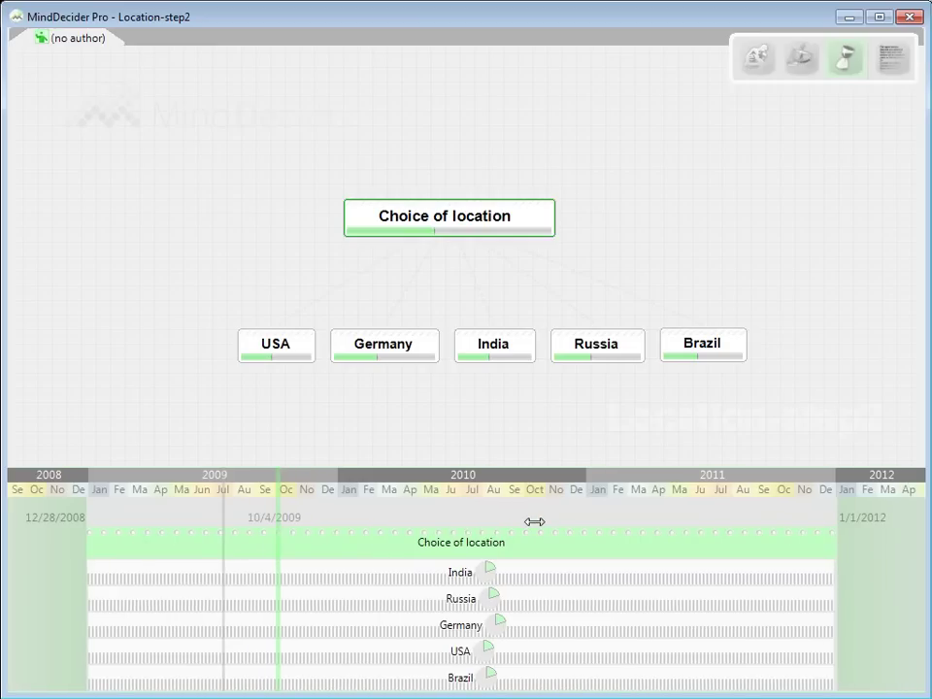
Step: Leave Time Analysis mode, show the countries' criteria and open the Workers salary estimate in the USA's Labour group
{"action": "left_click", "coordinate": [798, 64]}
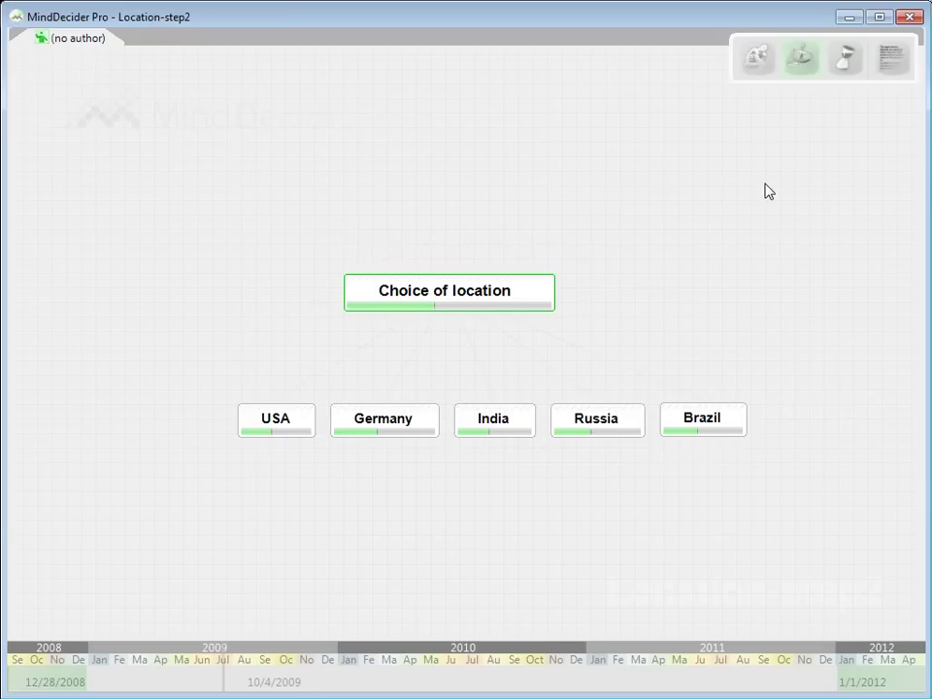
{"action": "left_click", "coordinate": [294, 435]}
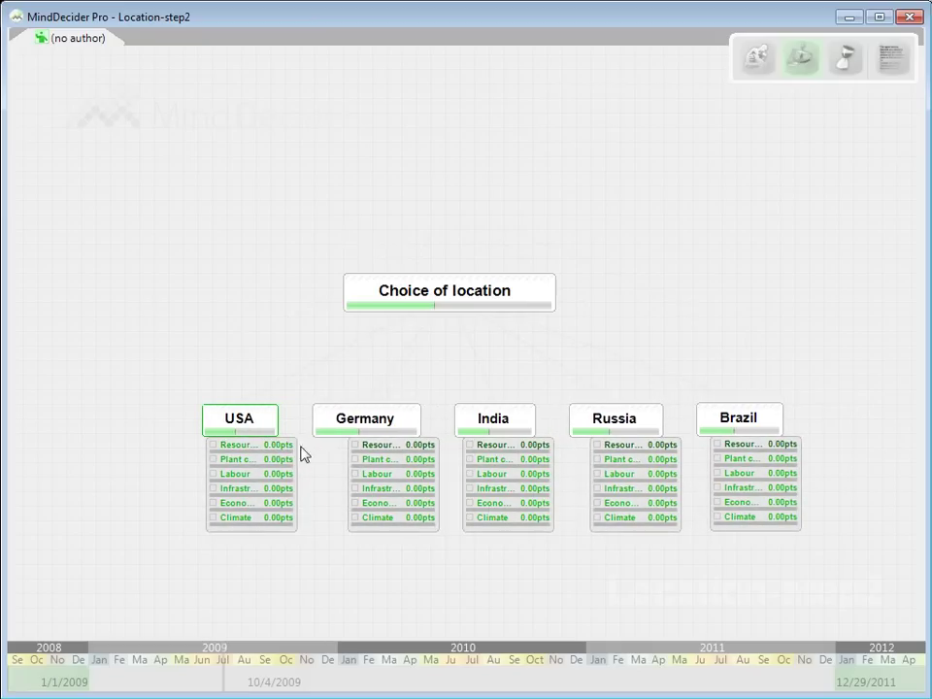
{"action": "left_click", "coordinate": [244, 475]}
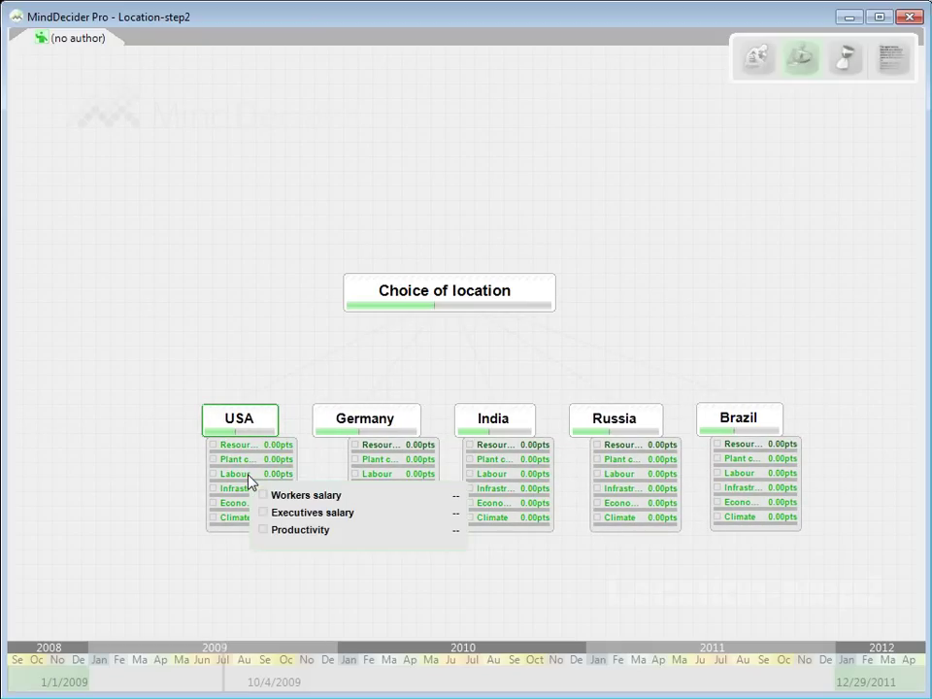
{"action": "left_click", "coordinate": [304, 497]}
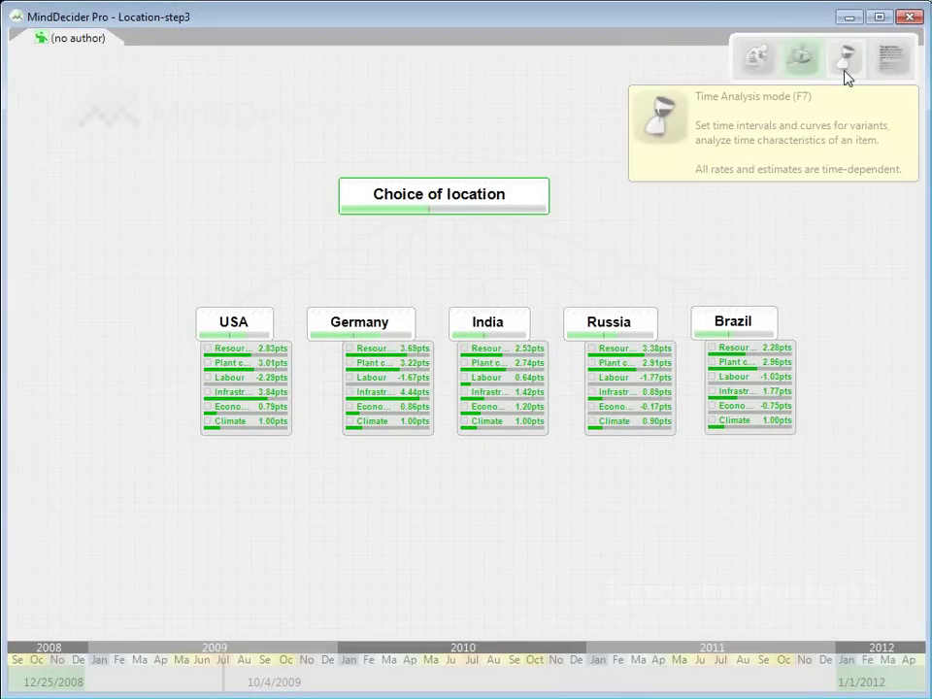
Step: Examine the time curve of the USA's Workers salary in Time Analysis mode, and close it
{"action": "left_click", "coordinate": [845, 76]}
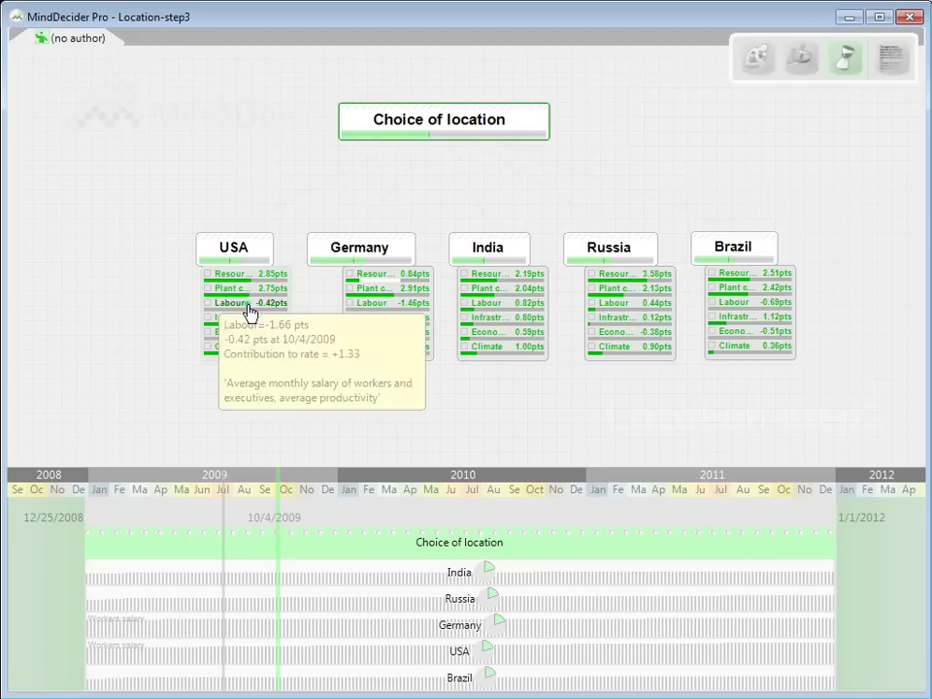
{"action": "mouse_move", "coordinate": [250, 311]}
{"action": "left_click", "coordinate": [276, 325]}
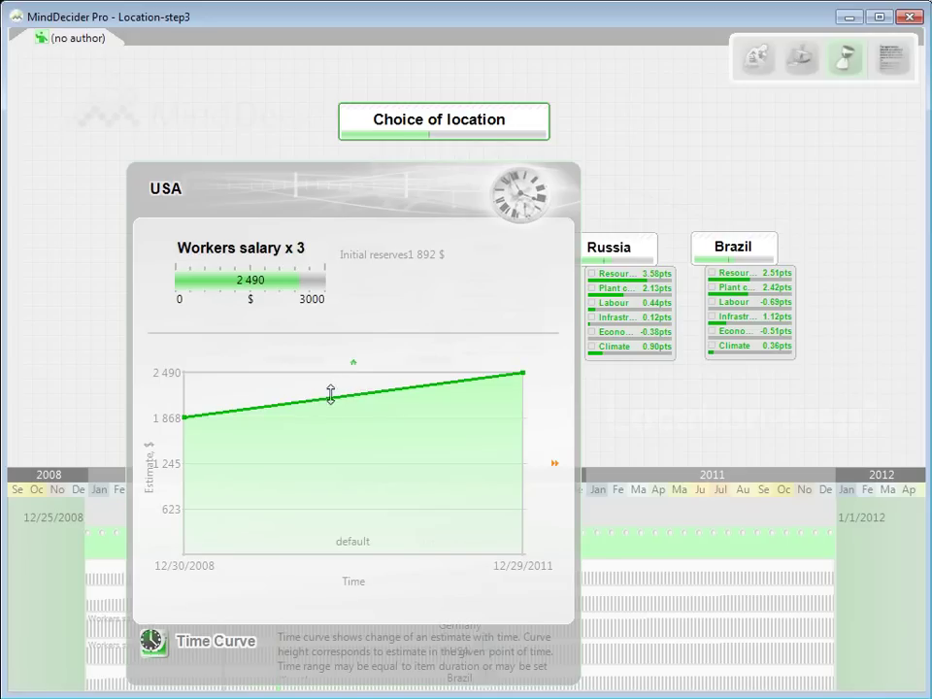
{"action": "key", "text": "Escape"}
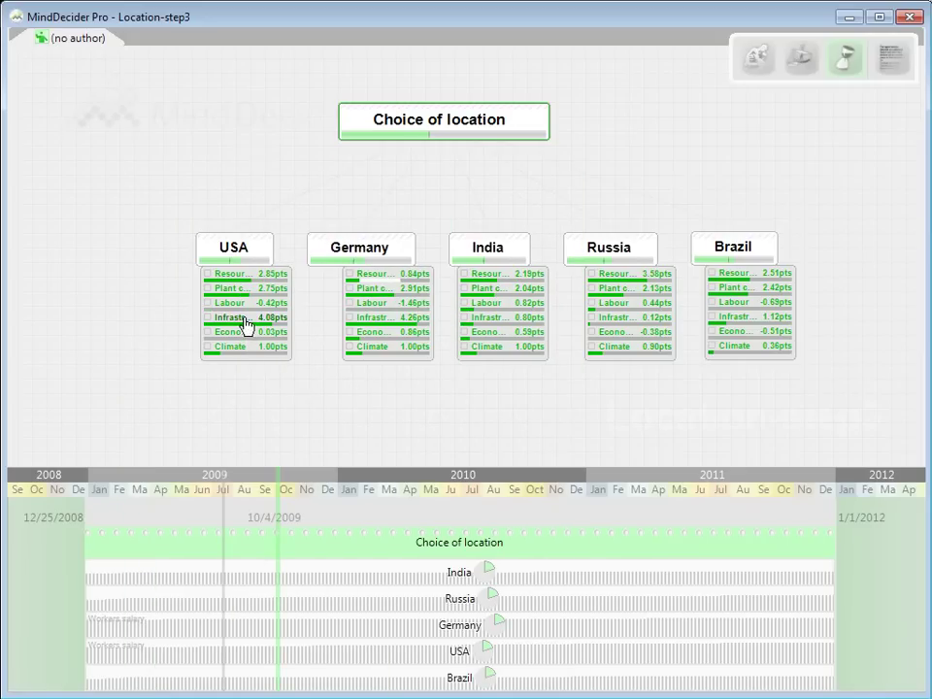
Step: Try a Precision balance of the Business infrastructure estimates, using Quantity comparison to adjust the ratio between India and Russia
{"action": "left_click", "coordinate": [245, 320]}
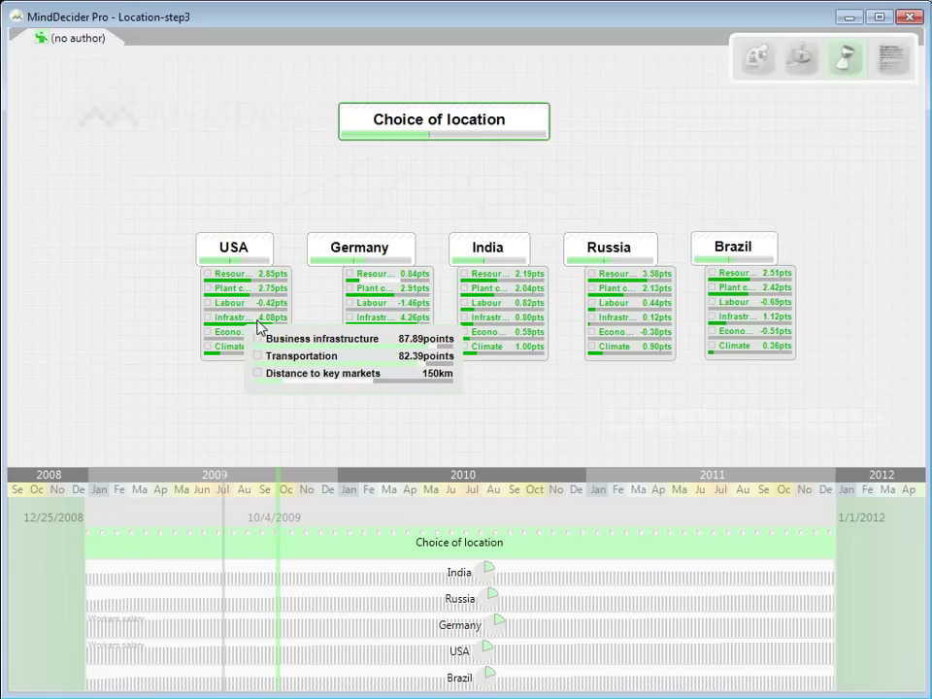
{"action": "right_click", "coordinate": [304, 347]}
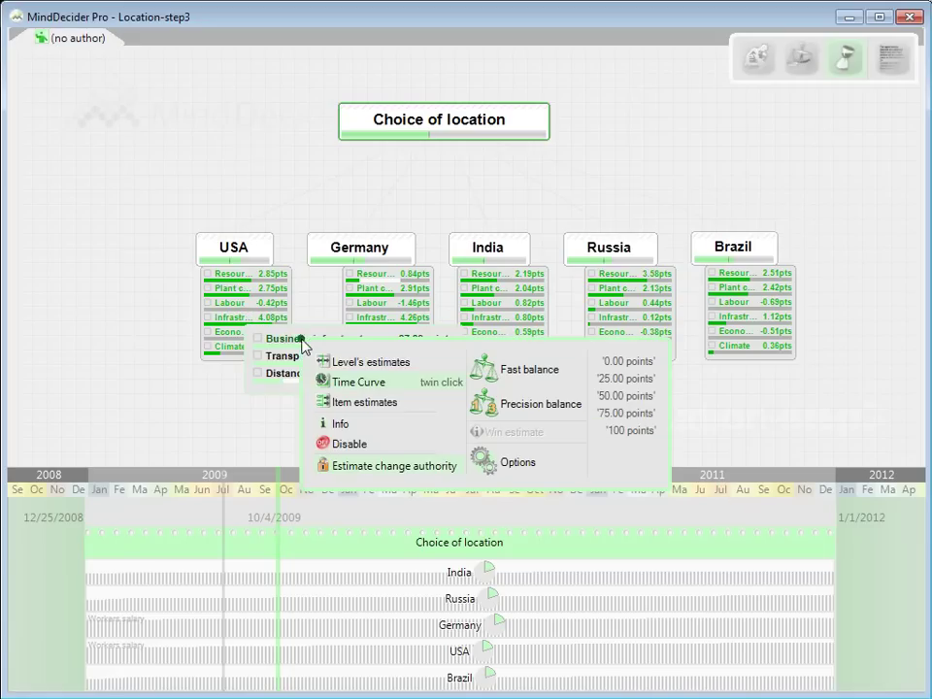
{"action": "left_click", "coordinate": [524, 411]}
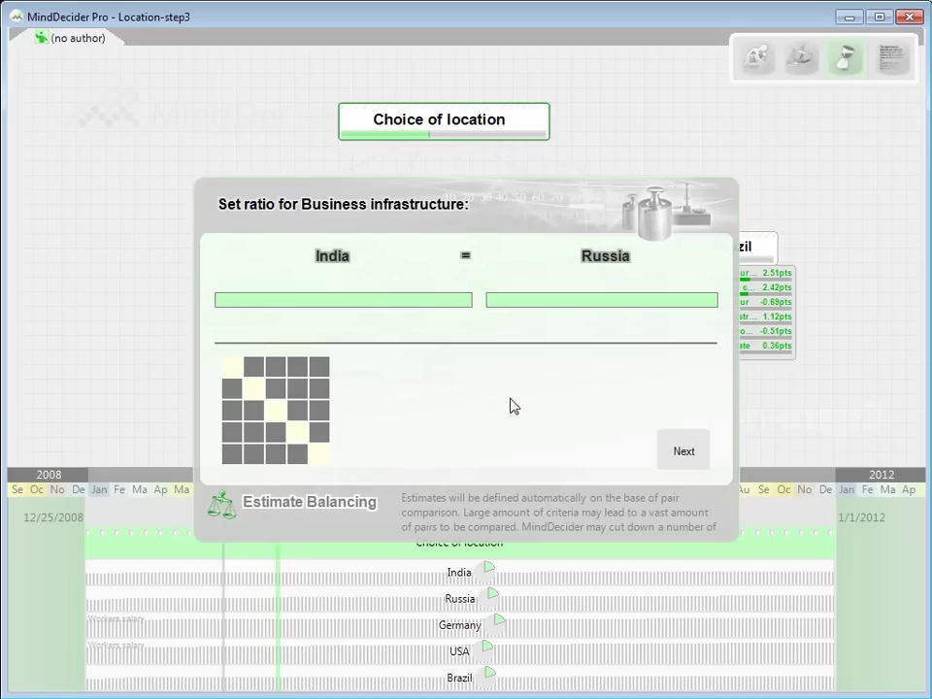
{"action": "right_click", "coordinate": [535, 303]}
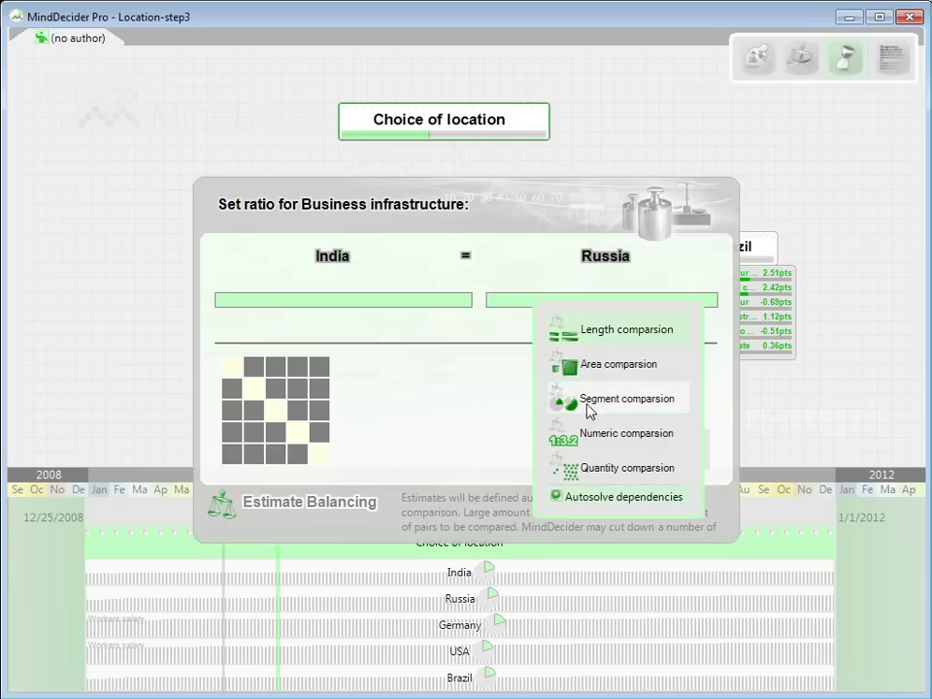
{"action": "left_click", "coordinate": [603, 473]}
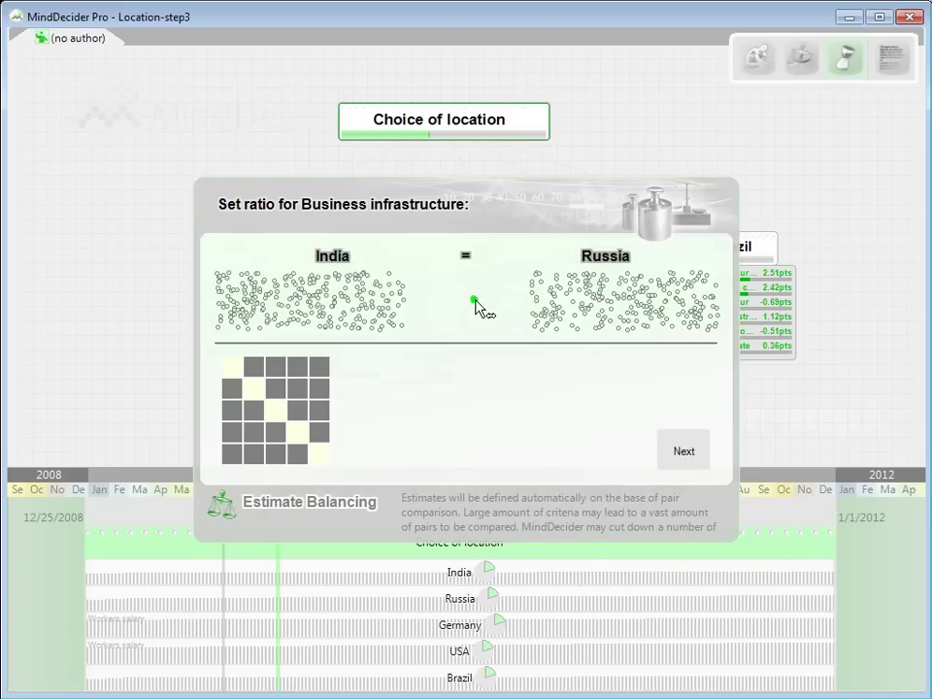
{"action": "mouse_move", "coordinate": [476, 310]}
{"action": "left_mouse_down"}
{"action": "mouse_move", "coordinate": [453, 311]}
{"action": "mouse_move", "coordinate": [495, 321]}
{"action": "mouse_move", "coordinate": [463, 321]}
{"action": "left_mouse_up"}
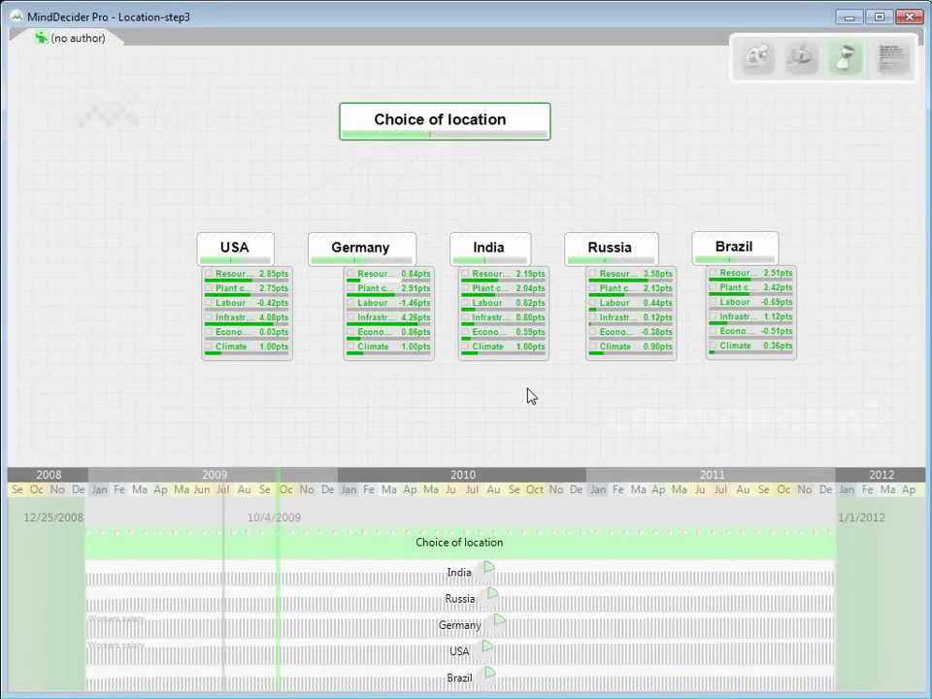
Step: Outside Time Analysis mode, set the links from Choice of location to Best choice with the "% of the best" prompt
{"action": "left_click", "coordinate": [801, 68]}
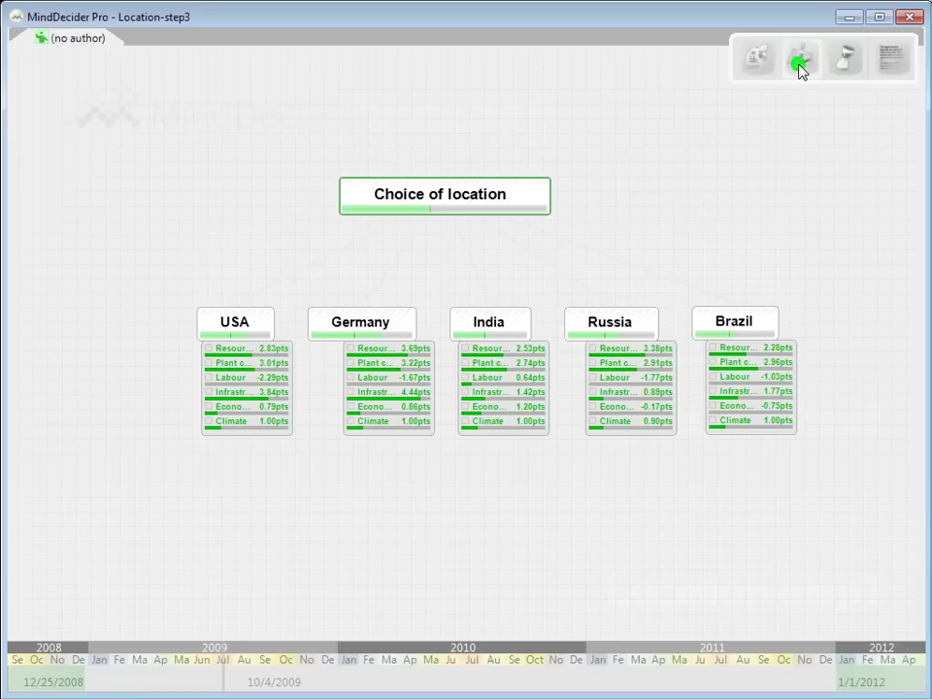
{"action": "left_click", "coordinate": [470, 258]}
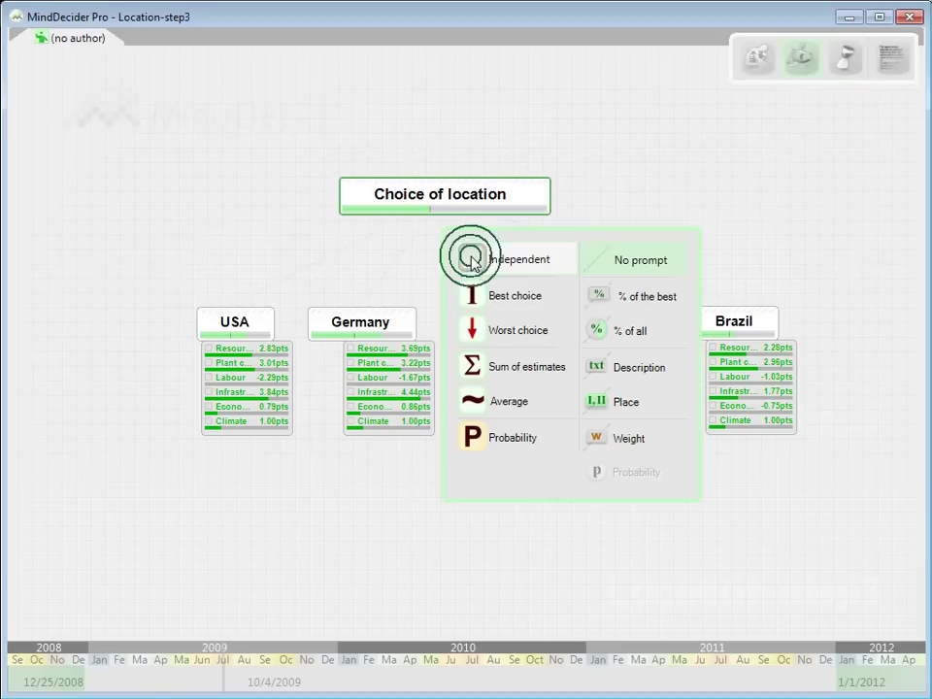
{"action": "mouse_move", "coordinate": [511, 305]}
{"action": "left_click", "coordinate": [511, 303]}
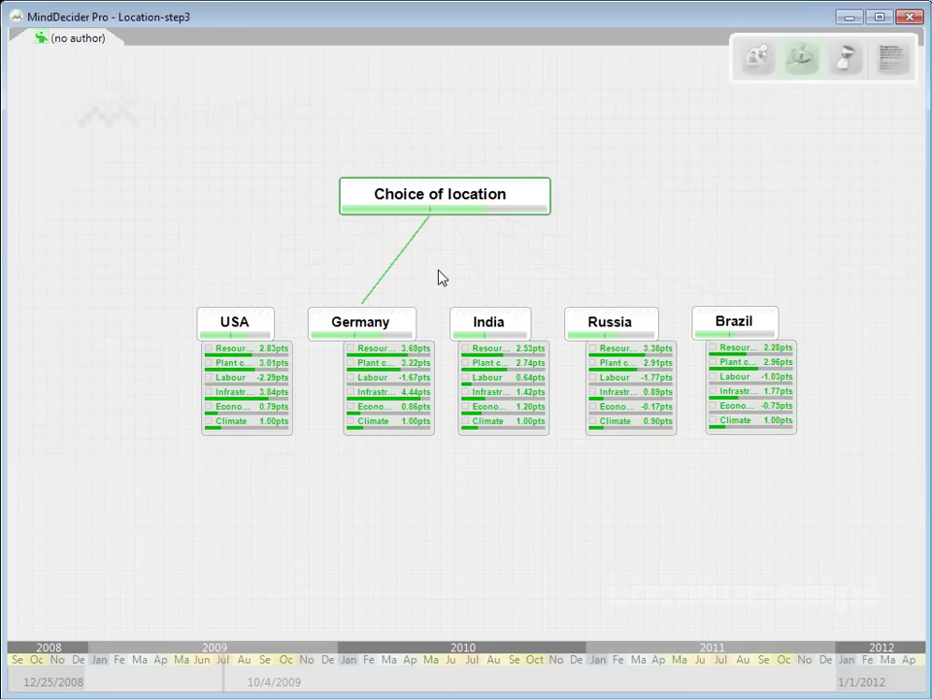
{"action": "left_click", "coordinate": [401, 258]}
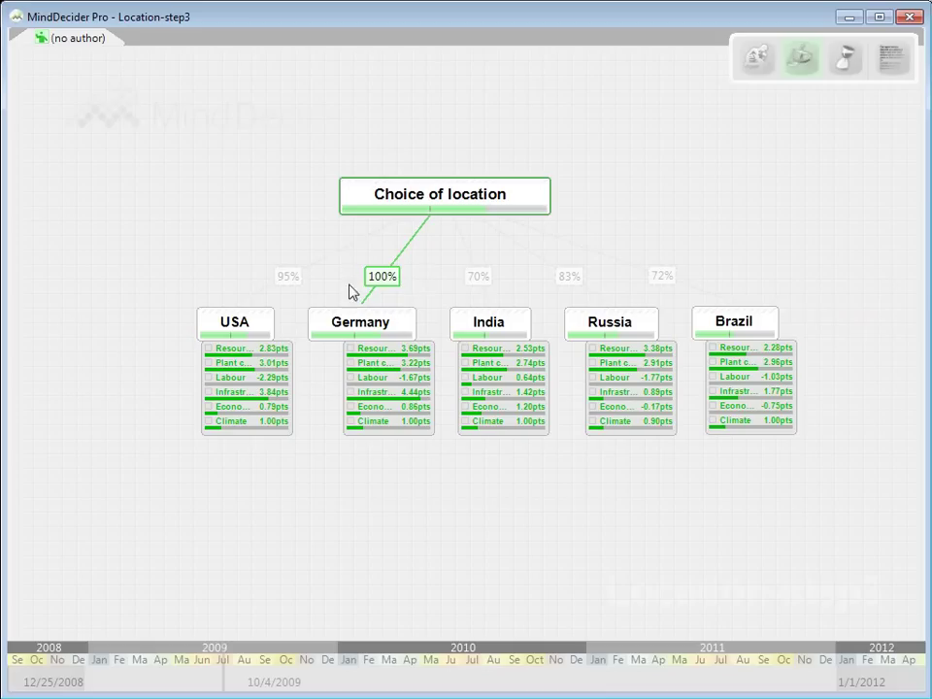
Step: Open the Choice of location report, review the ranking of variants and the project statistics, and close it
{"action": "left_click", "coordinate": [530, 197]}
{"action": "left_click", "coordinate": [889, 64]}
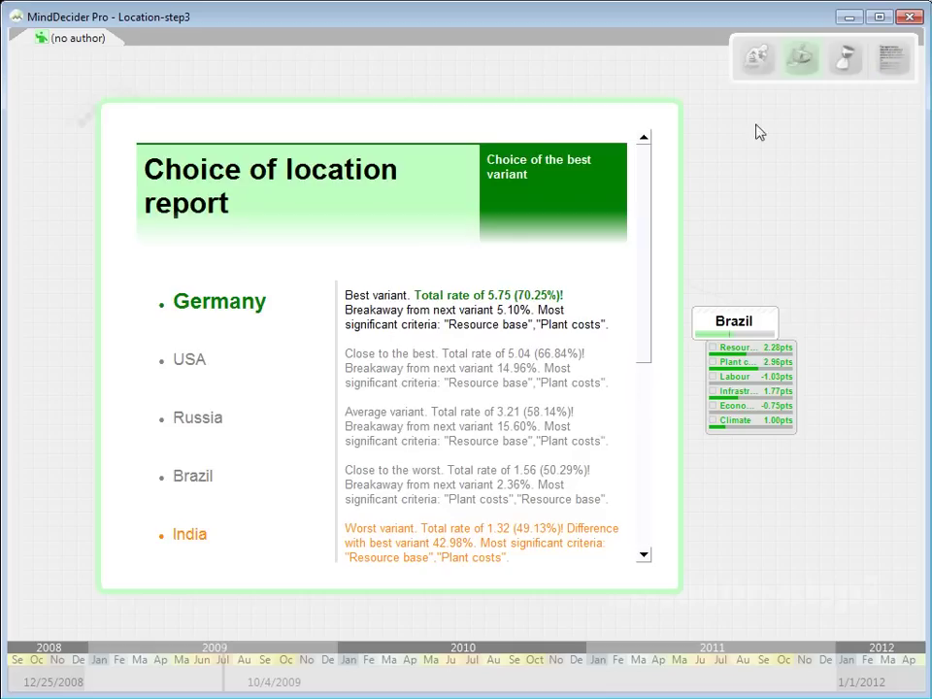
{"action": "left_click", "coordinate": [438, 260]}
{"action": "scroll", "coordinate": [439, 260], "scroll_direction": "down", "scroll_amount": 5}
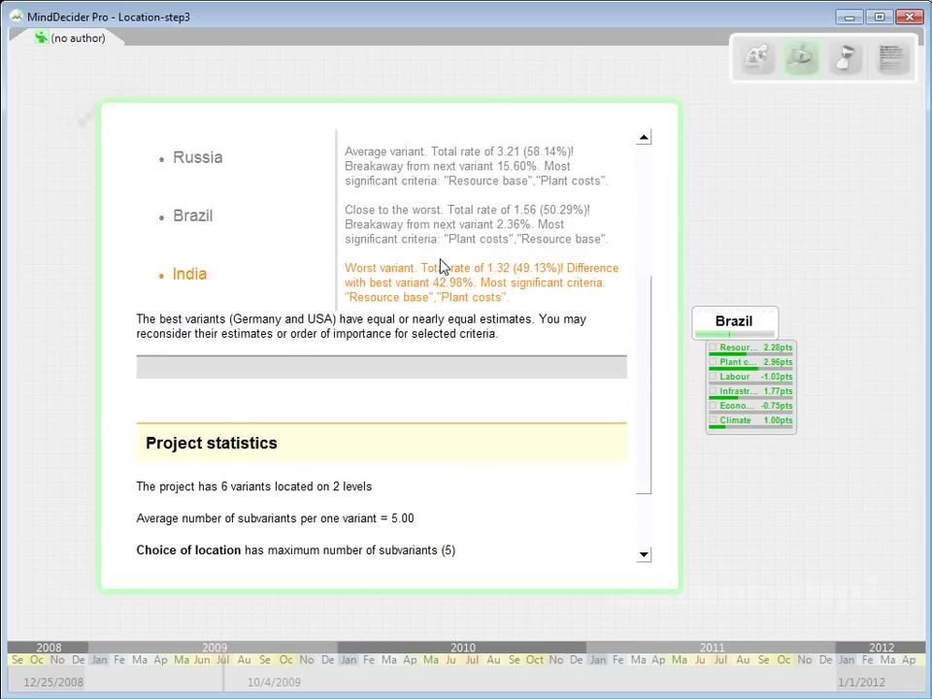
{"action": "scroll", "coordinate": [441, 260], "scroll_direction": "up", "scroll_amount": 4}
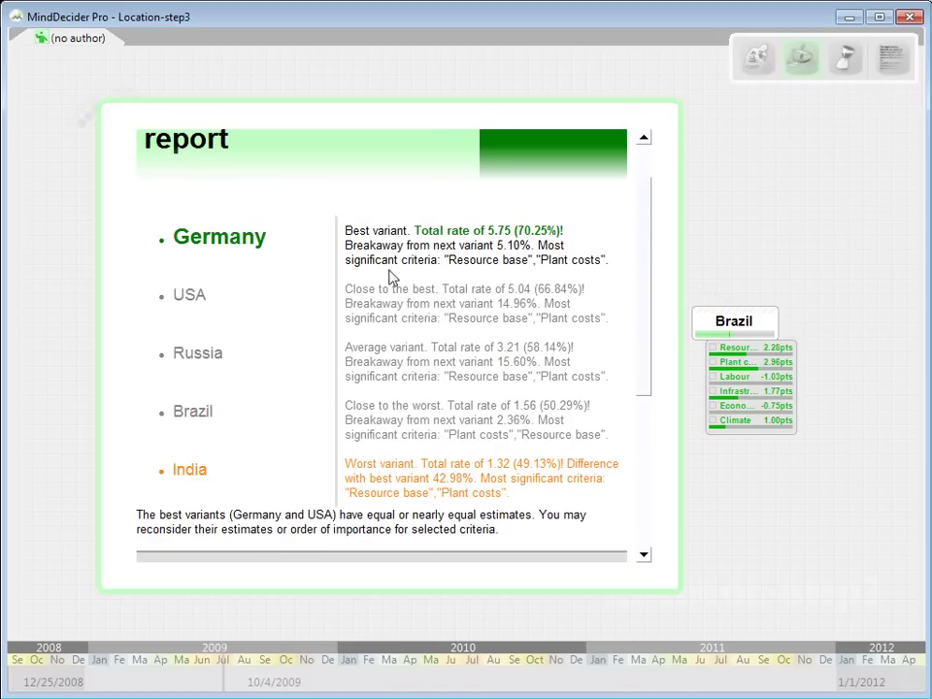
{"action": "left_click", "coordinate": [713, 226]}
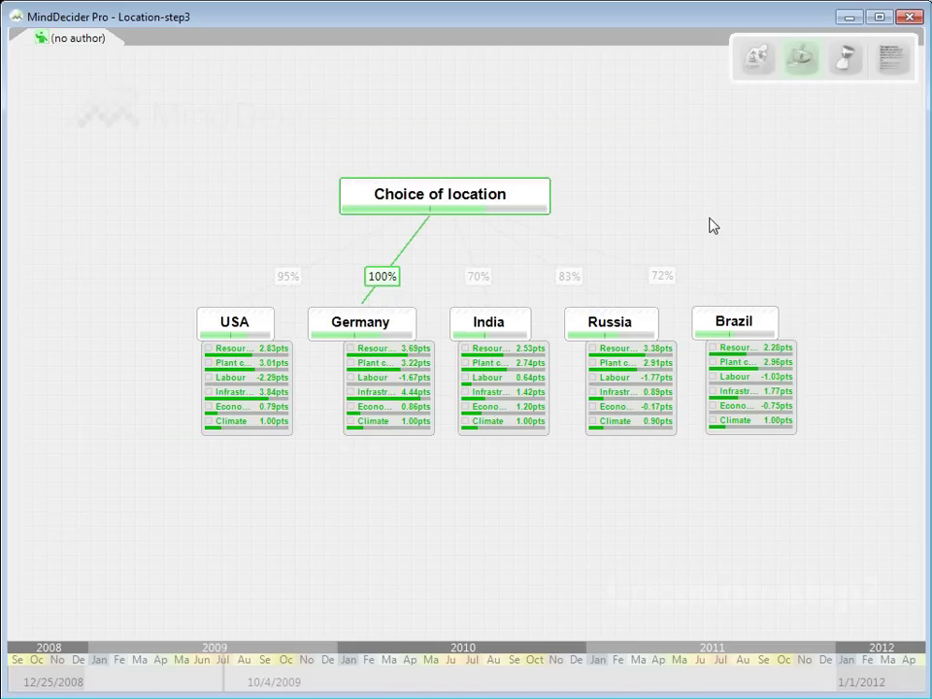
Step: Return to Time Analysis mode and move the analysis date on the timeline to 2/9/2011
{"action": "left_click", "coordinate": [848, 66]}
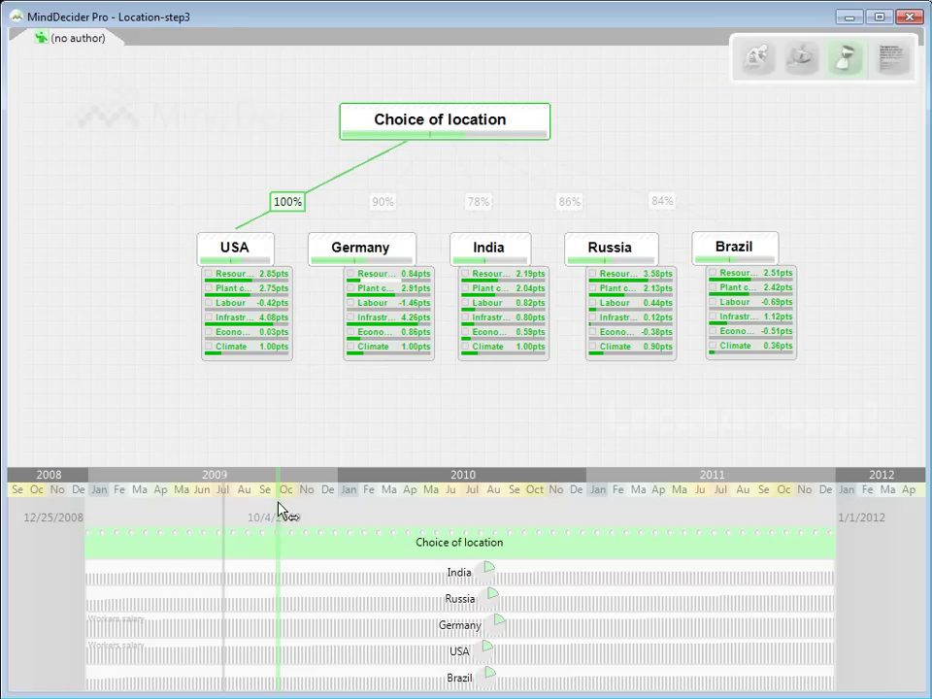
{"action": "mouse_move", "coordinate": [278, 511]}
{"action": "left_mouse_down"}
{"action": "mouse_move", "coordinate": [728, 552]}
{"action": "mouse_move", "coordinate": [379, 555]}
{"action": "mouse_move", "coordinate": [722, 576]}
{"action": "mouse_move", "coordinate": [426, 574]}
{"action": "mouse_move", "coordinate": [579, 576]}
{"action": "mouse_move", "coordinate": [628, 592]}
{"action": "mouse_move", "coordinate": [614, 591]}
{"action": "left_mouse_up"}
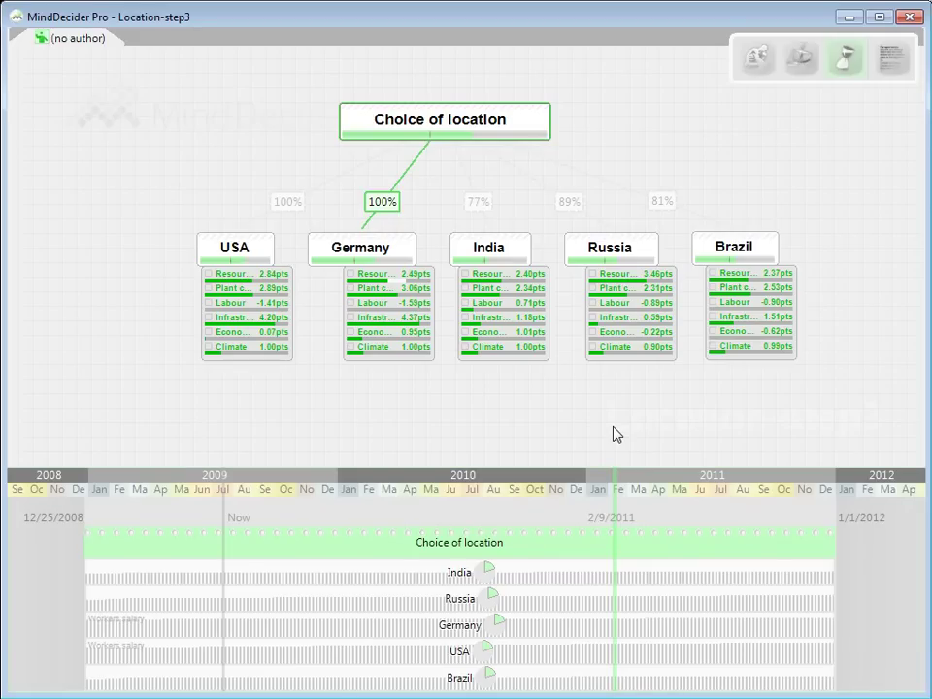
Step: Open the time analysis report for Choice of location, examine the countries' rate charts over time, and close it
{"action": "left_click", "coordinate": [892, 58]}
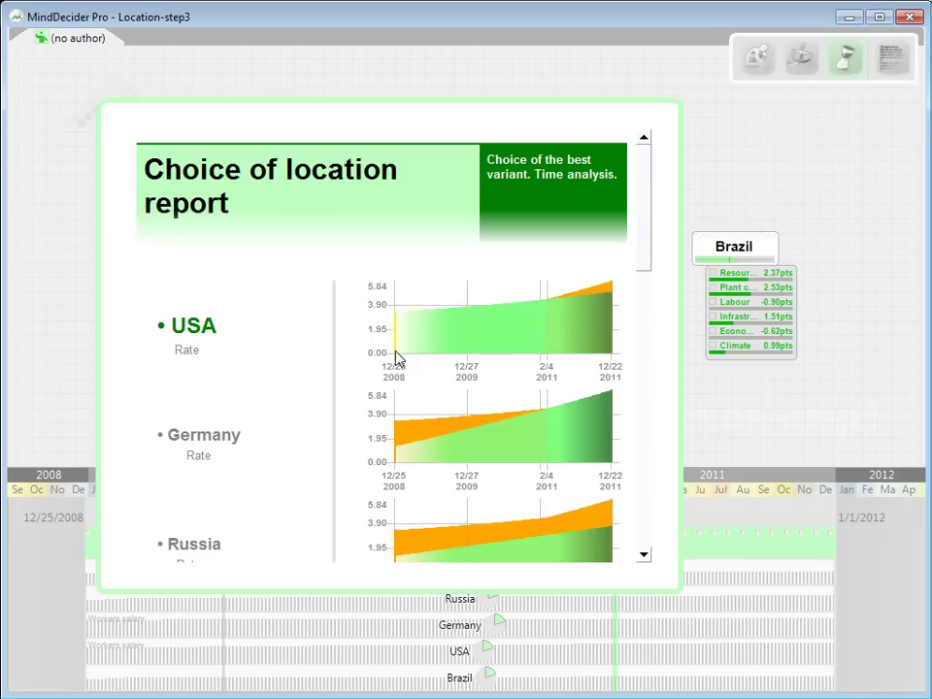
{"action": "mouse_move", "coordinate": [559, 345]}
{"action": "mouse_move", "coordinate": [512, 337]}
{"action": "left_click", "coordinate": [743, 155]}
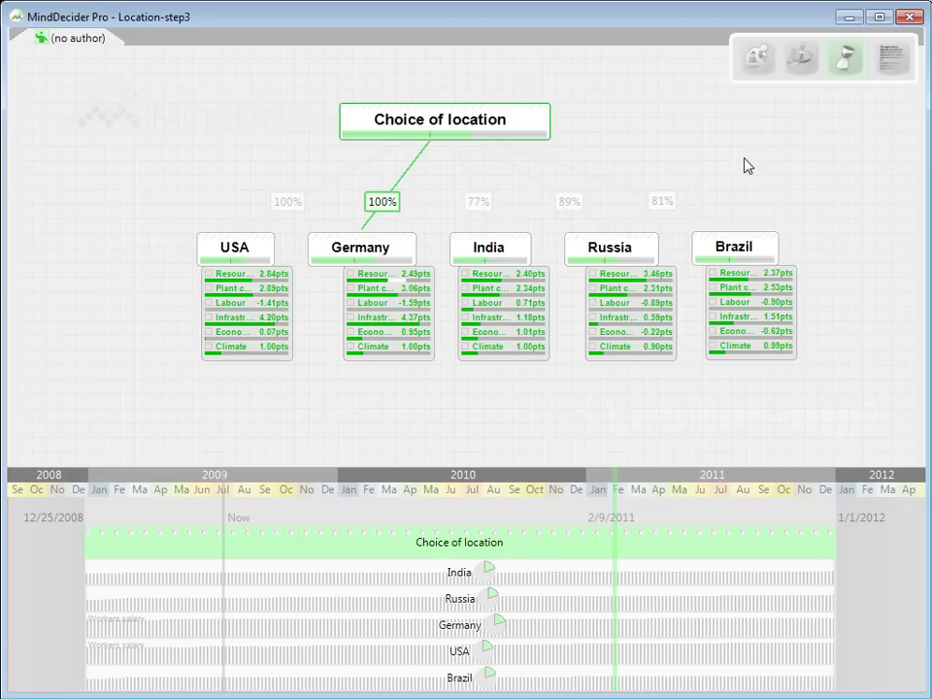